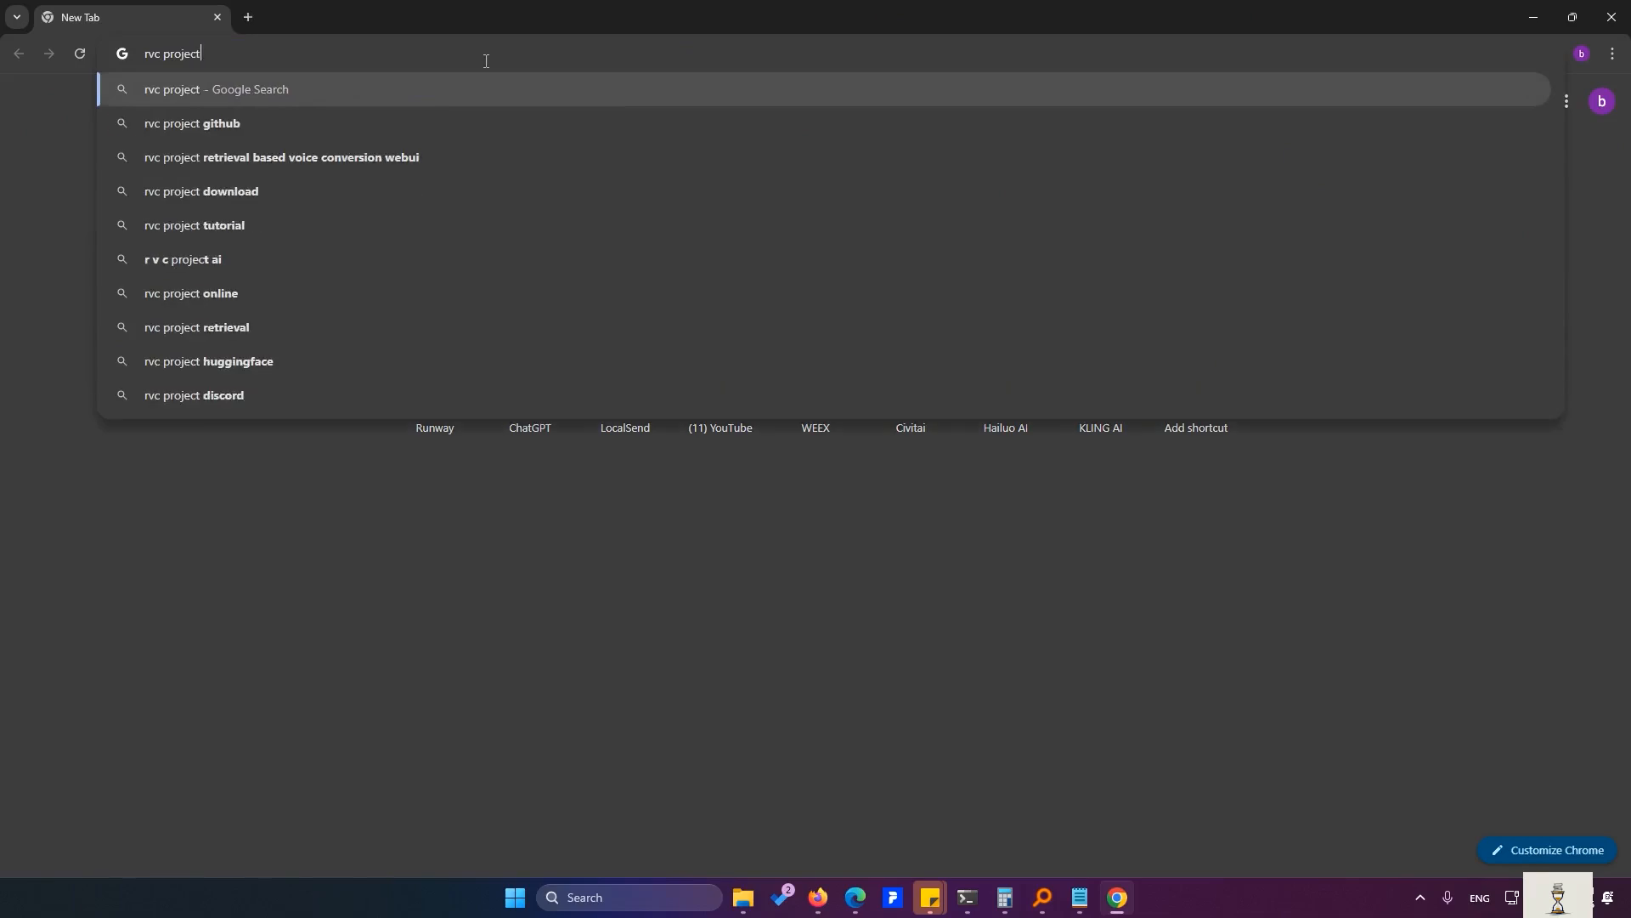
- Search for 'rvc project' and open the RVC-Project Retrieval-based-Voice-Conversion-WebUI GitHub repository
{"action": "key", "text": "Return"}
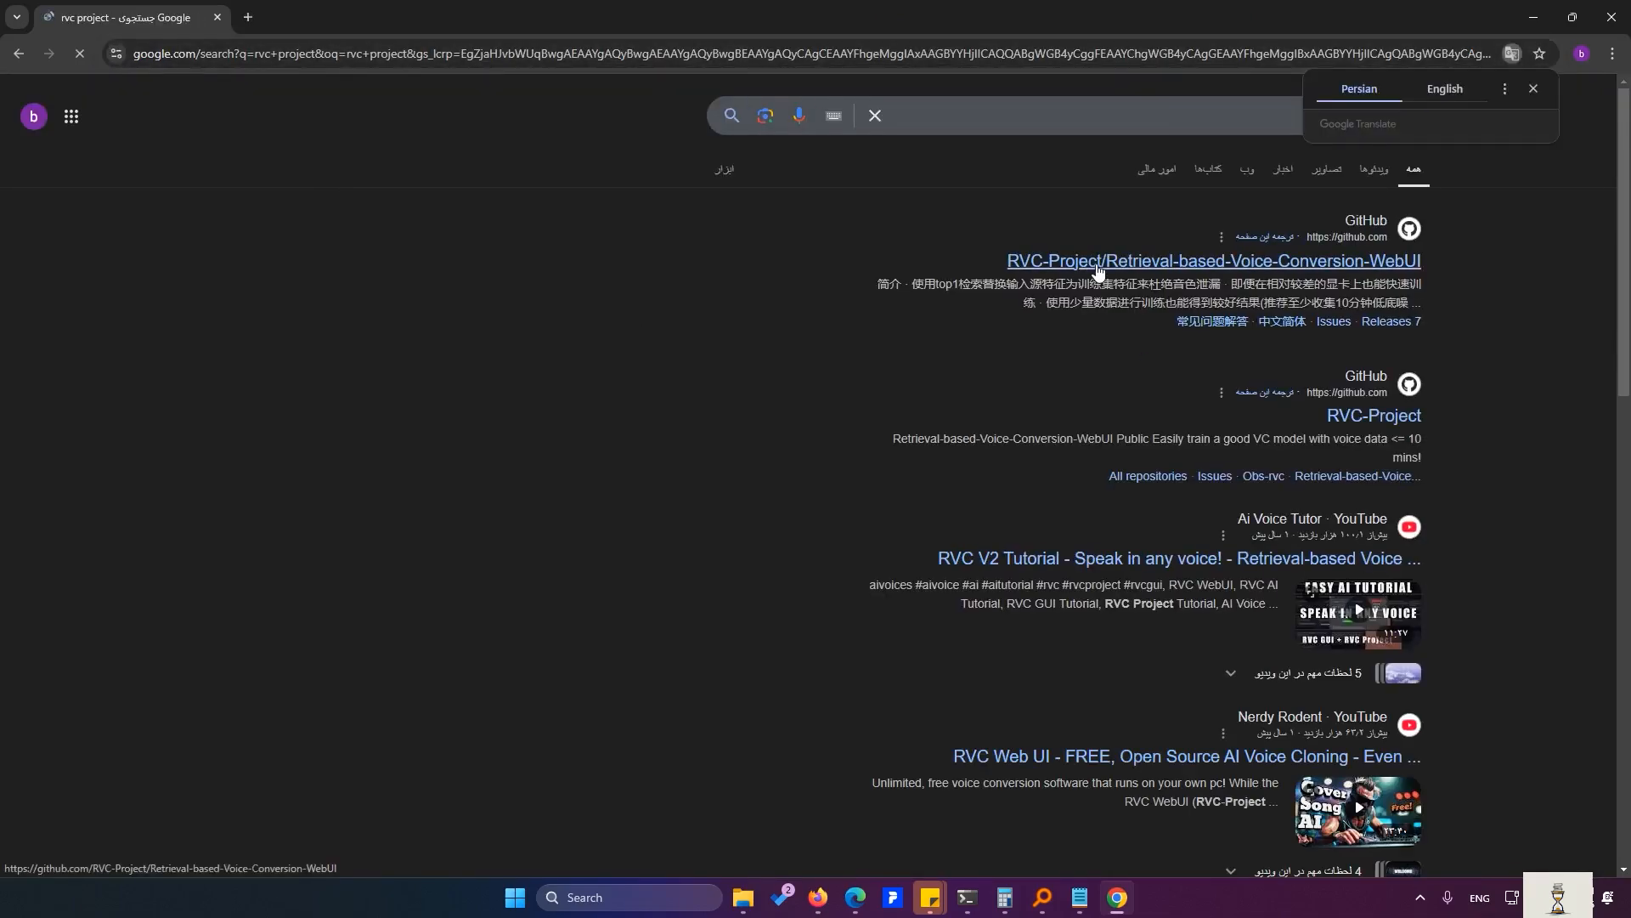
{"action": "left_click", "coordinate": [1005, 260]}
{"action": "scroll", "coordinate": [1005, 260], "scroll_direction": "down", "scroll_amount": 5}
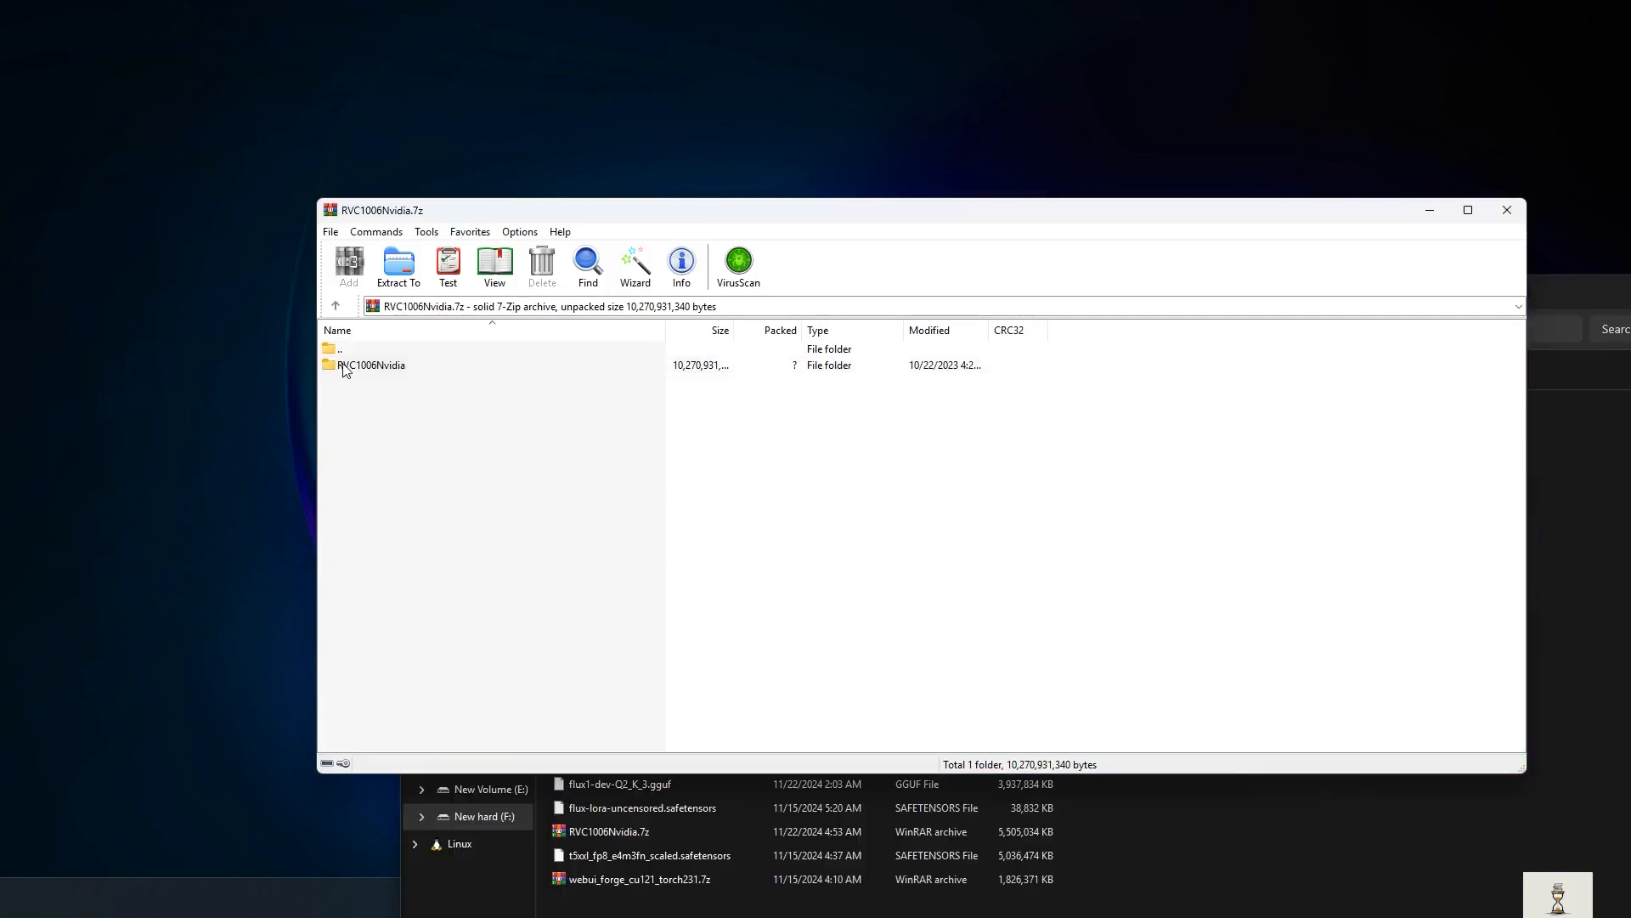
- Extract the RVC1006Nvidia folder from the archive into F:\ai and open it
{"action": "left_click_drag", "start_coordinate": [344, 369], "coordinate": [1035, 623]}
{"action": "left_click", "coordinate": [1032, 616]}
{"action": "key", "text": "alt+Tab"}
{"action": "double_click", "coordinate": [592, 522]}
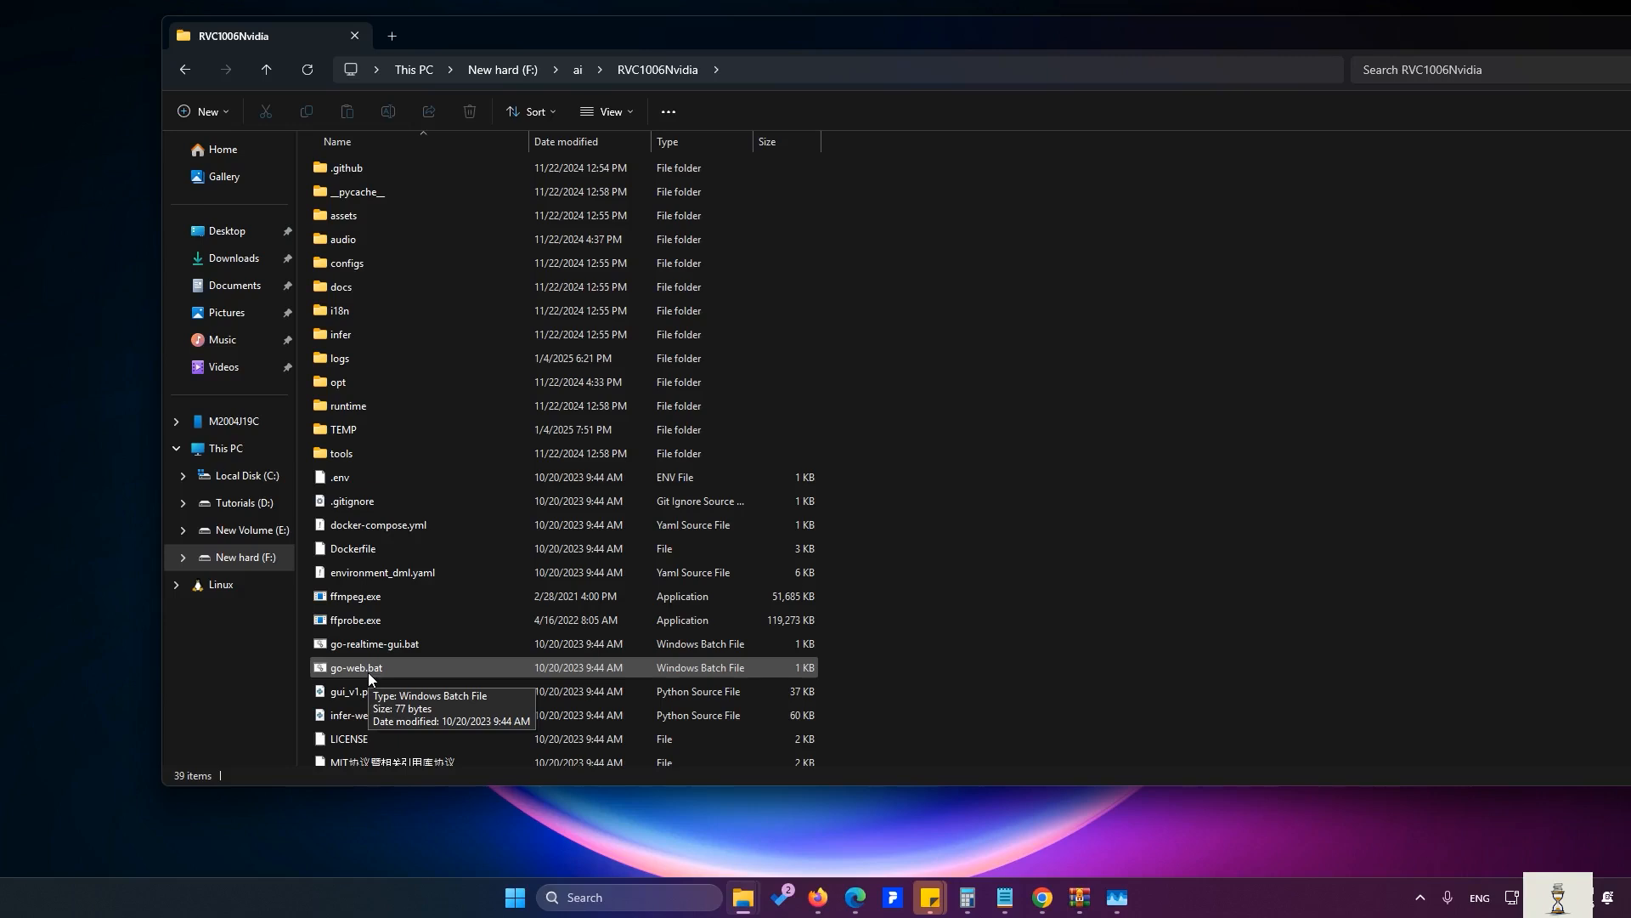
- Launch go-web.bat and select the localhost:7897 URL the server prints
{"action": "double_click", "coordinate": [369, 670]}
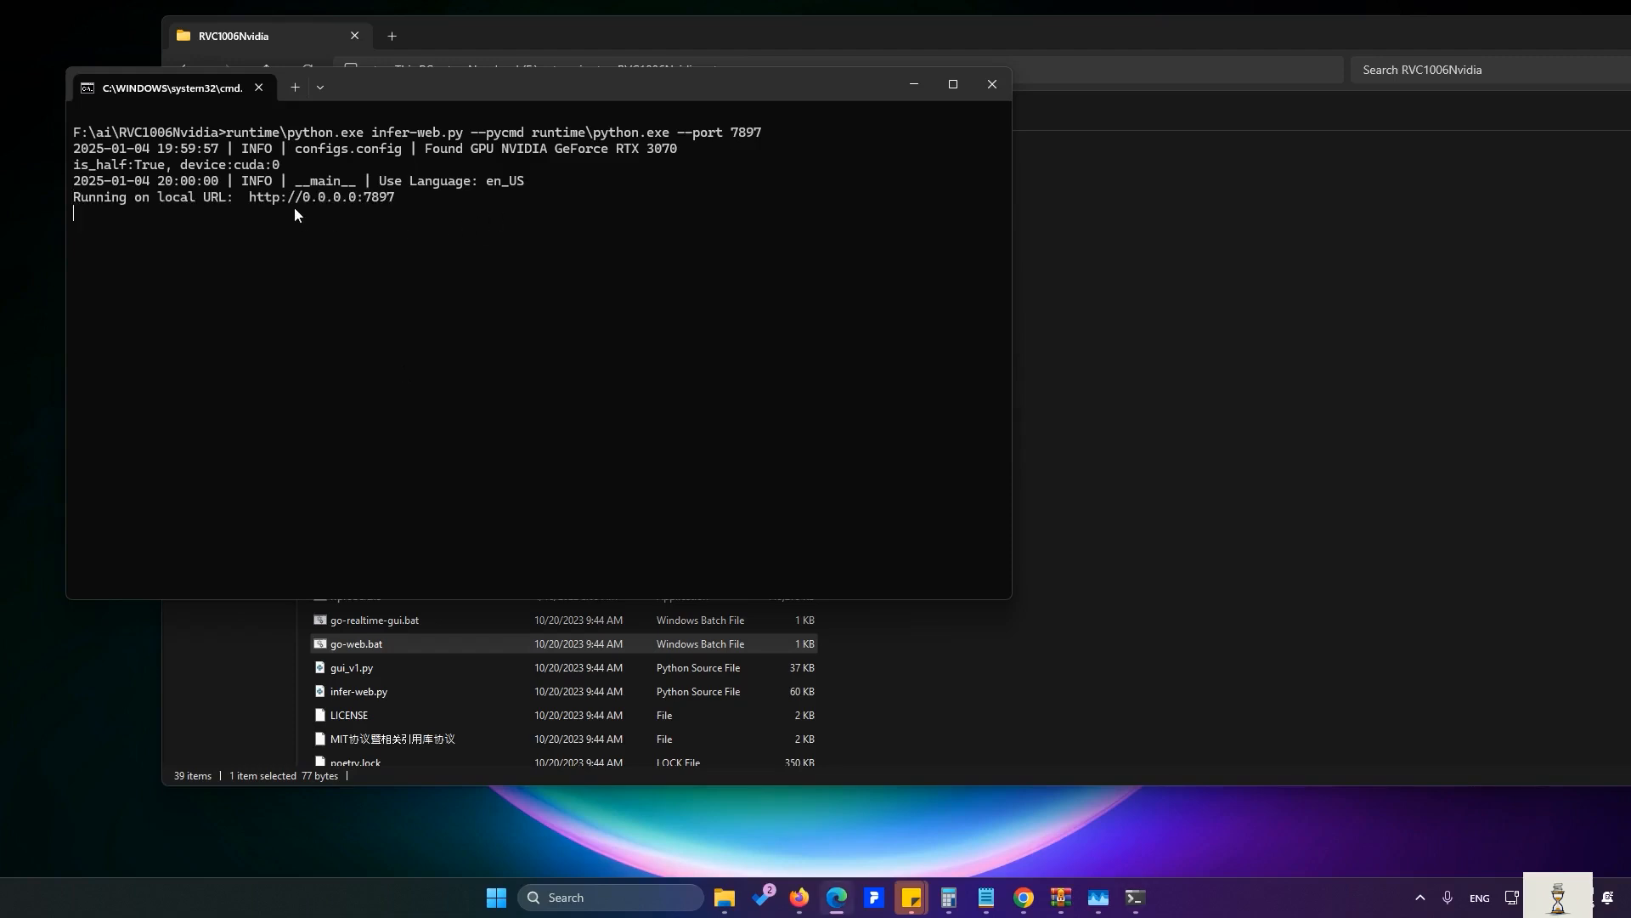
{"action": "left_click_drag", "start_coordinate": [404, 197], "coordinate": [255, 214]}
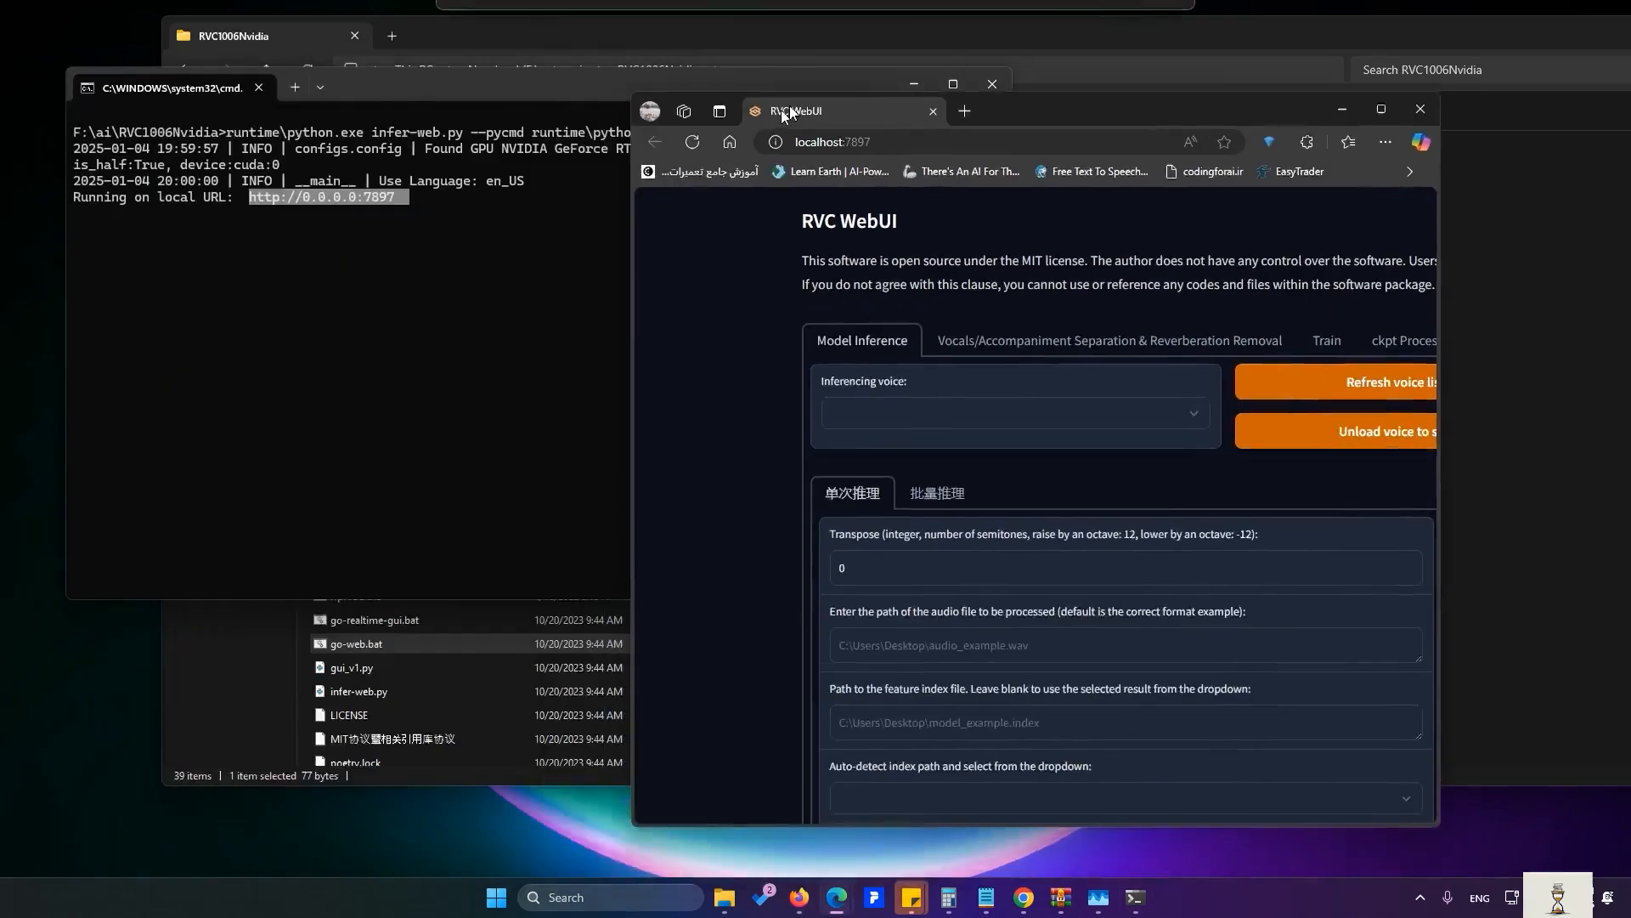
- Maximize the browser window showing the RVC WebUI Model Inference page
{"action": "double_click", "coordinate": [1103, 93]}
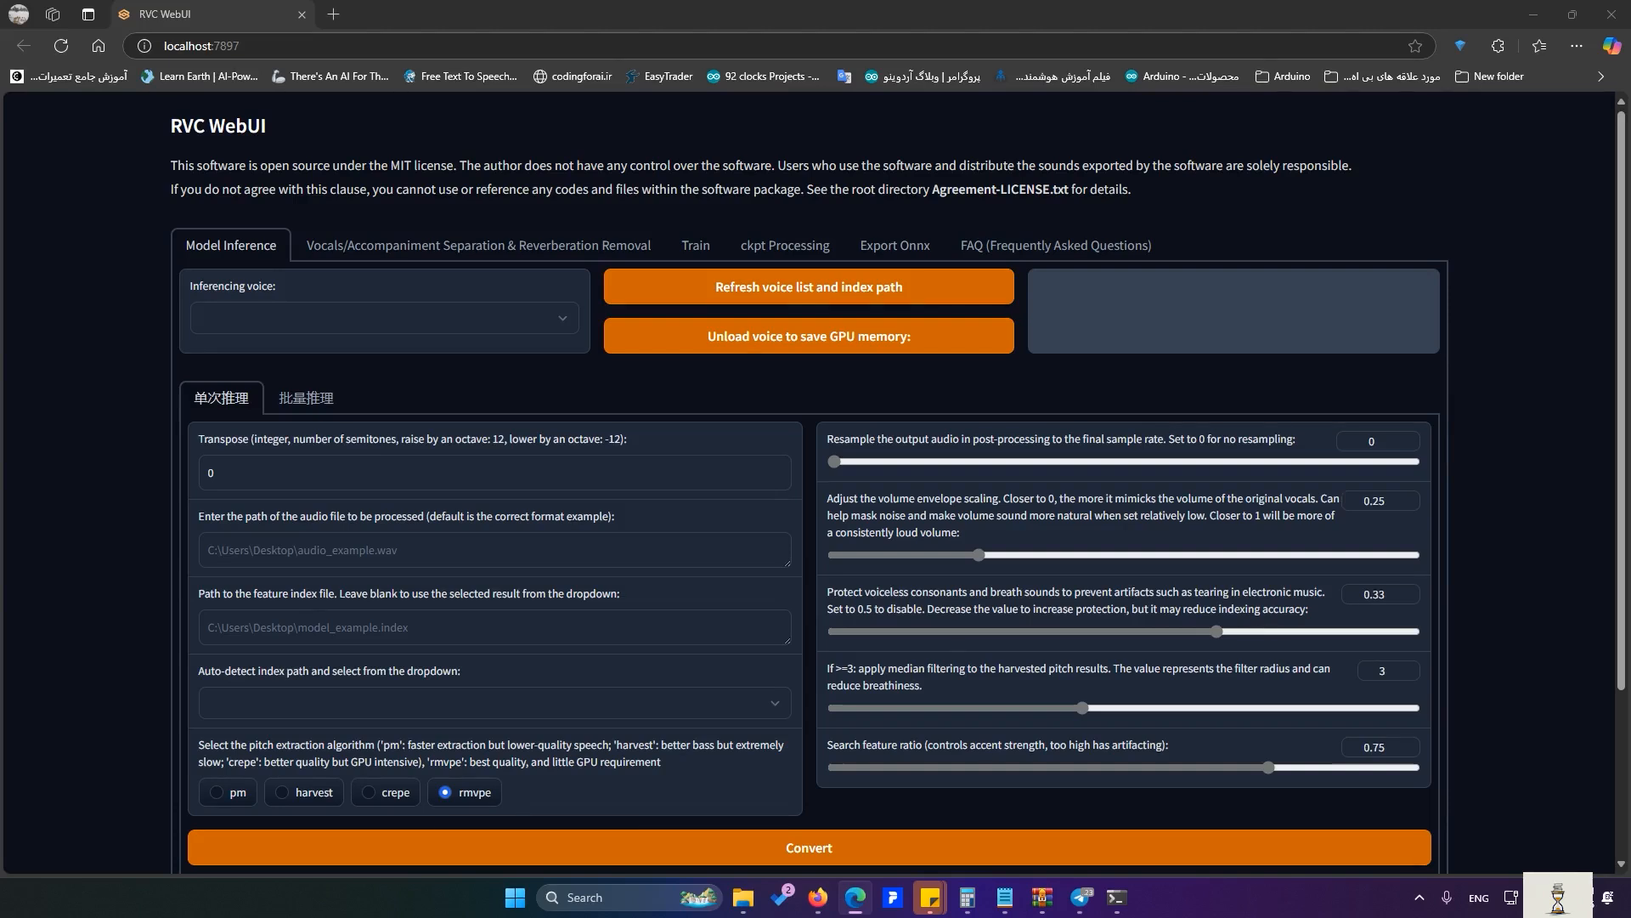
- In a new tab, load voice-models.com and search it for 'god of war' models
{"action": "left_click", "coordinate": [333, 13]}
{"action": "type", "text": "voi"}
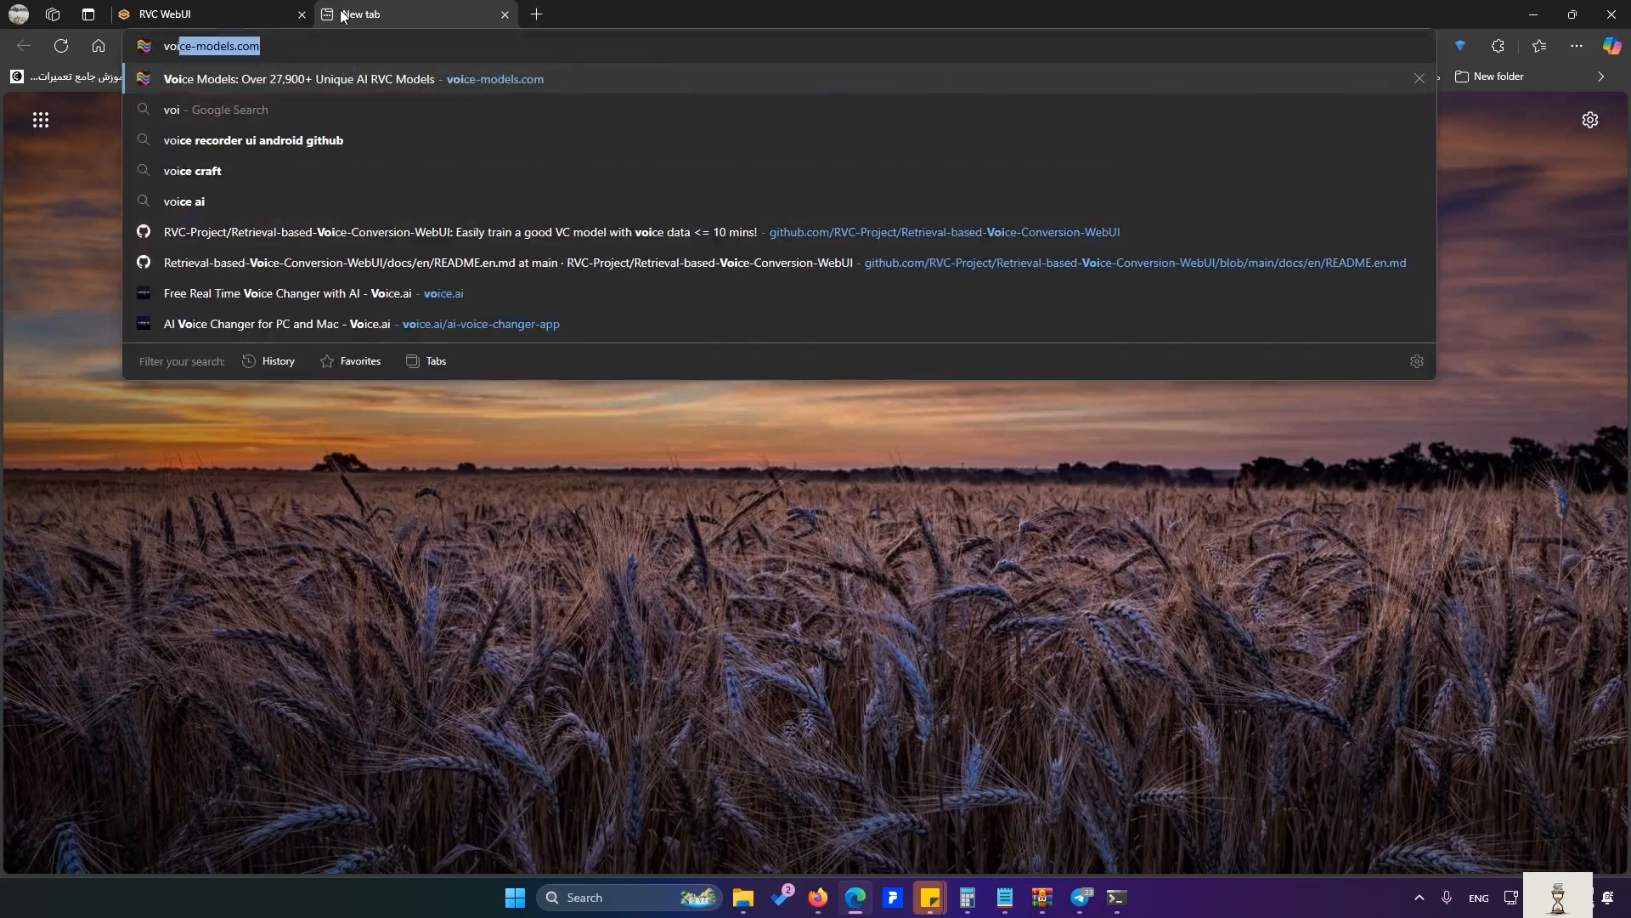
{"action": "type", "text": "ce-mo"}
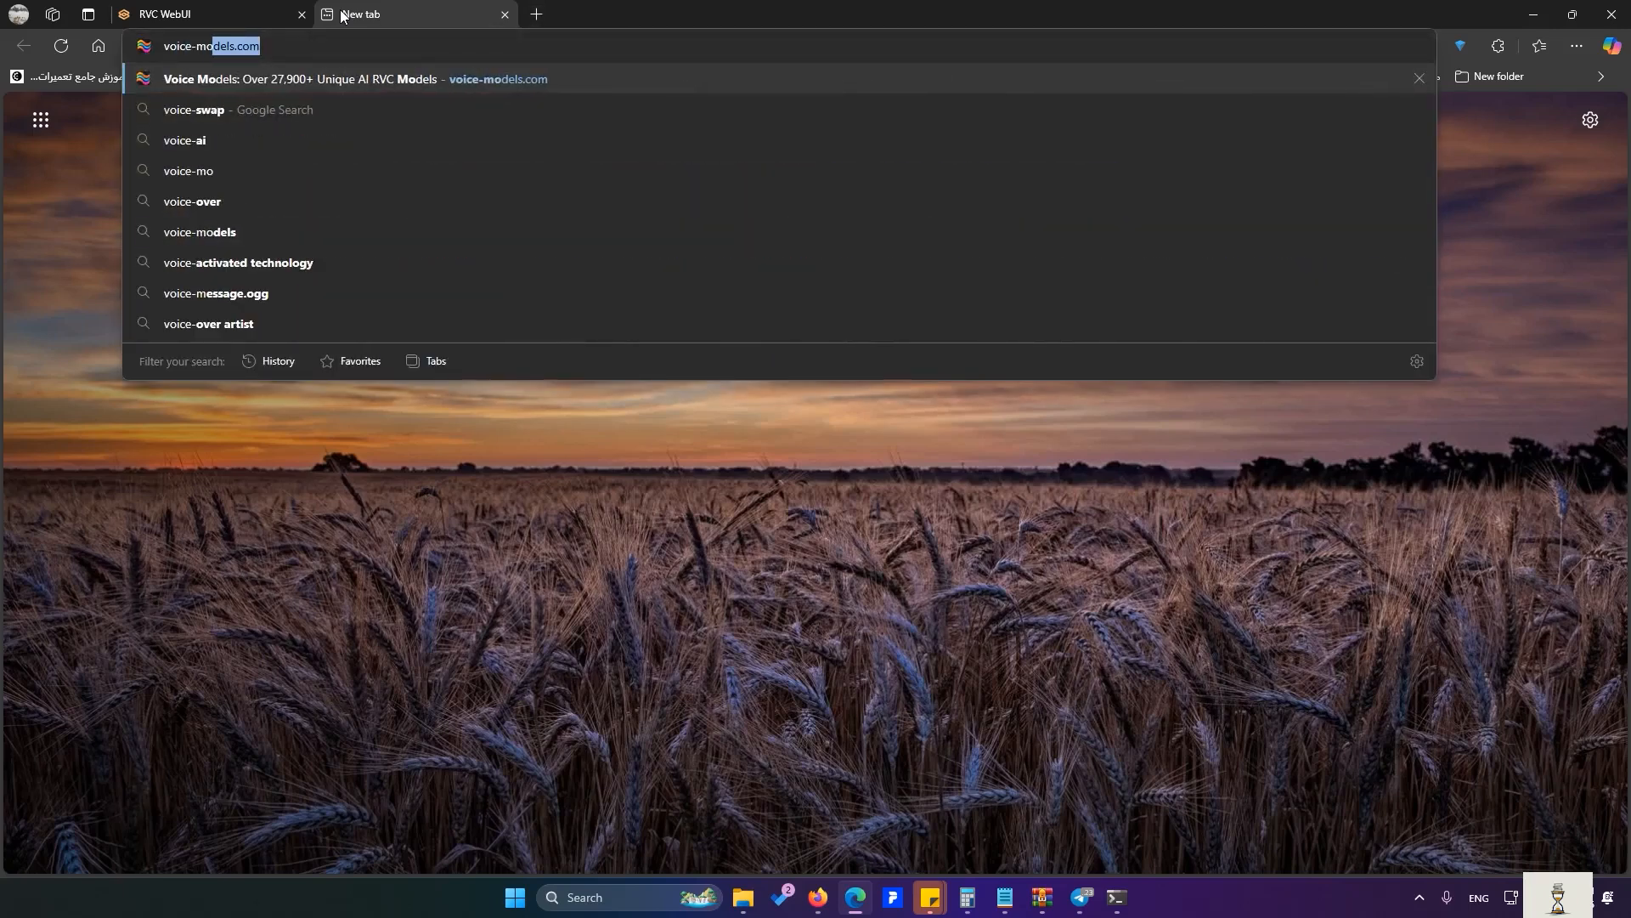
{"action": "type", "text": "dels.com"}
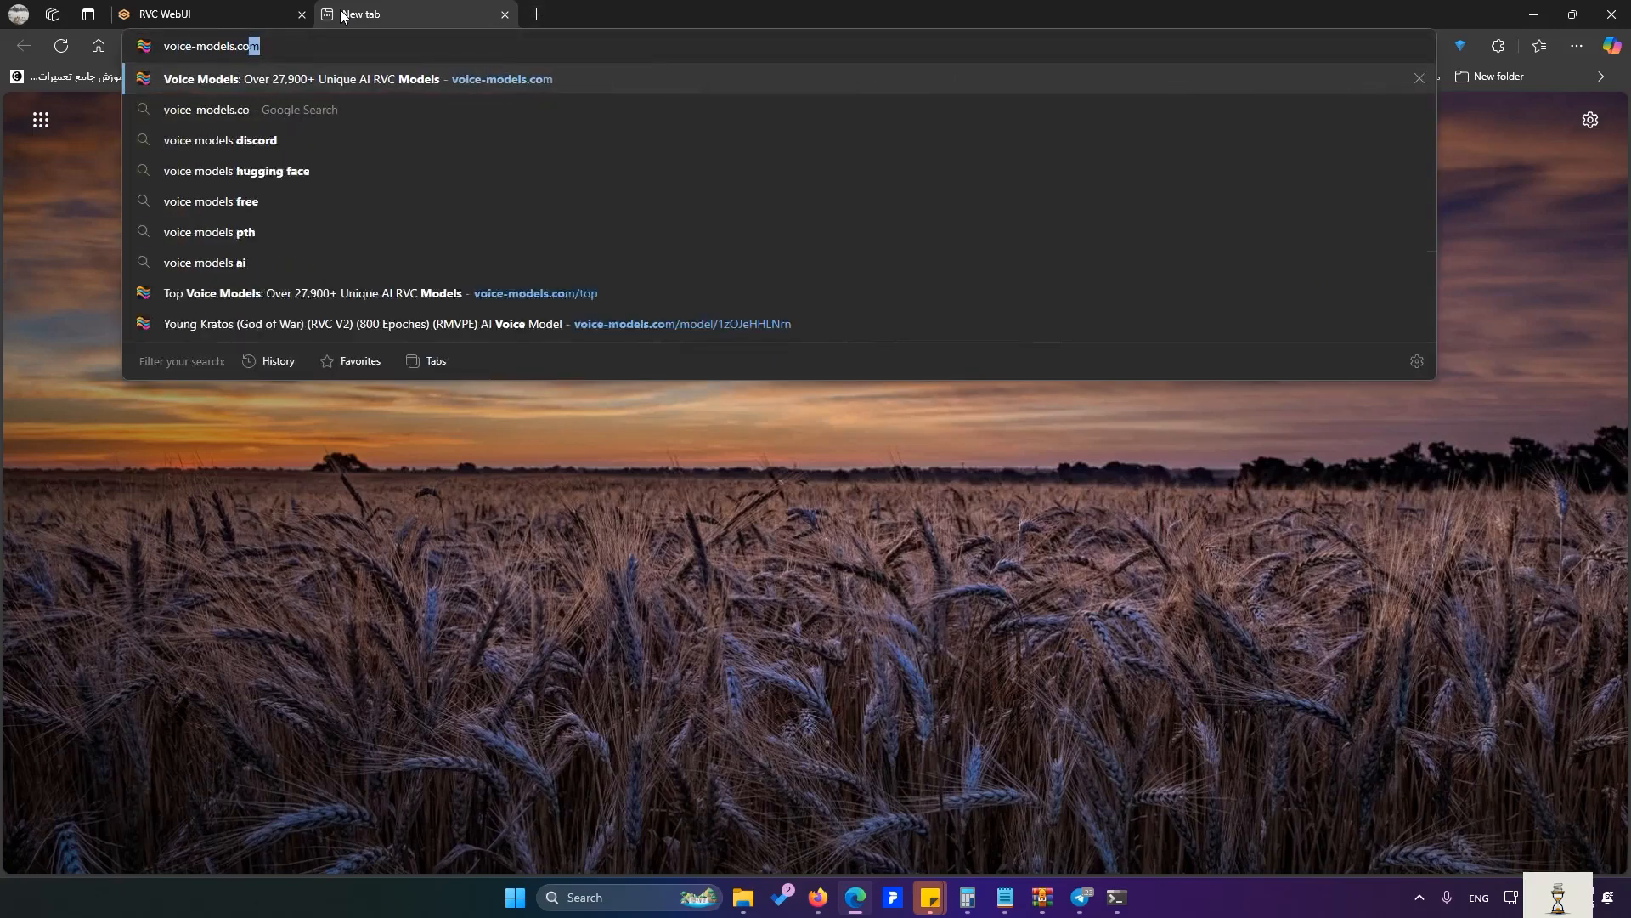
{"action": "key", "text": "Return"}
{"action": "left_click", "coordinate": [215, 223]}
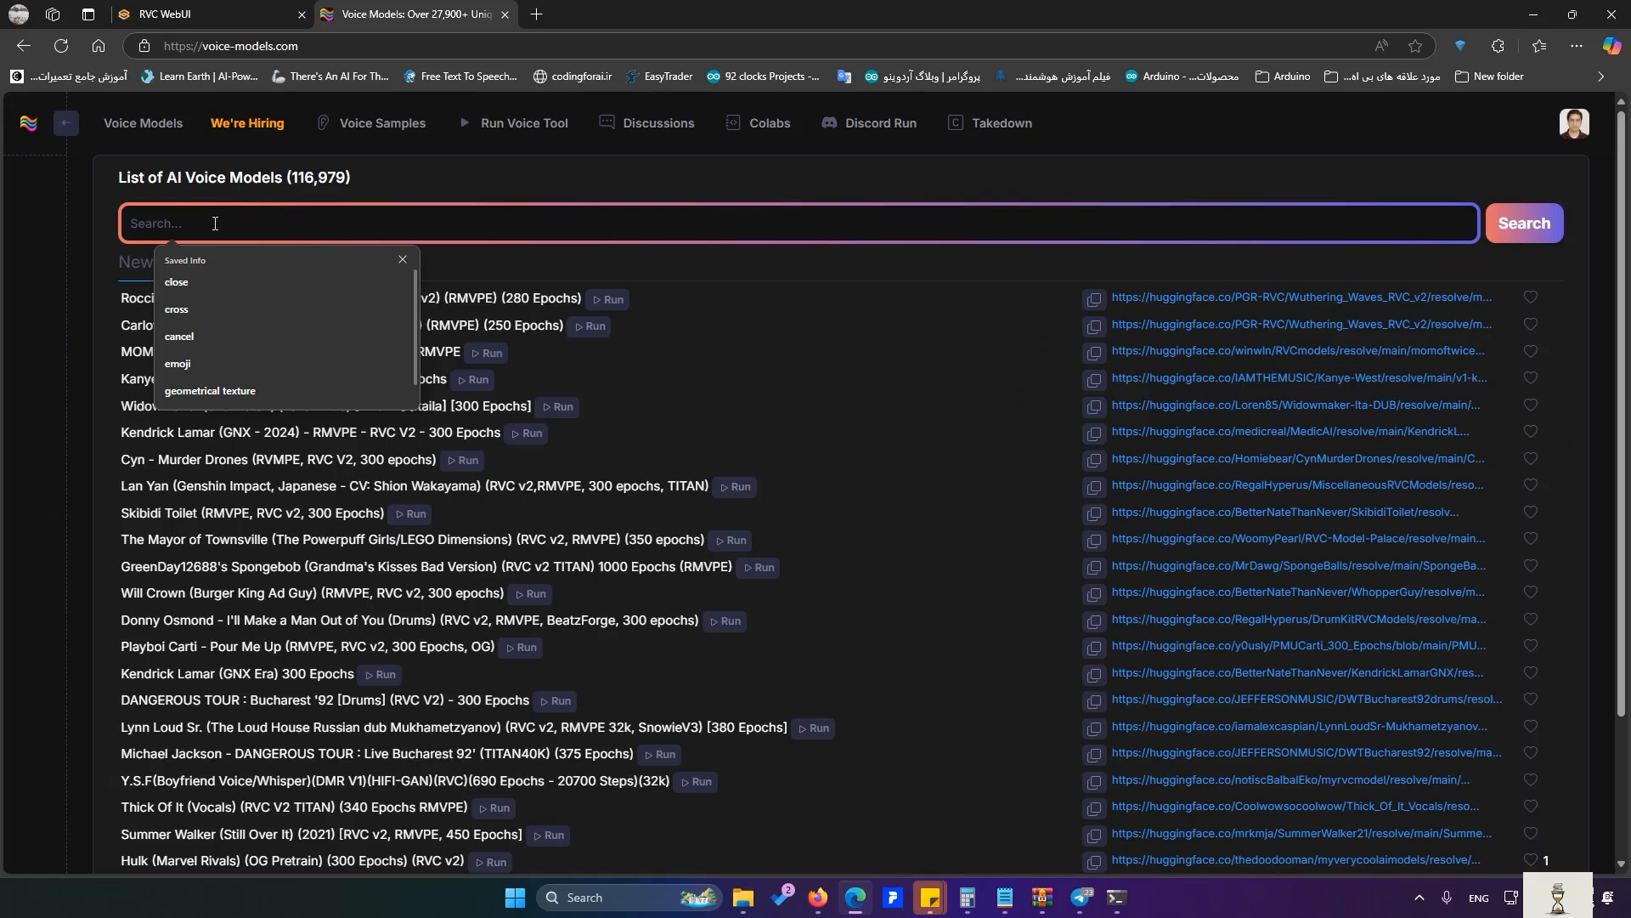
{"action": "type", "text": "god of war"}
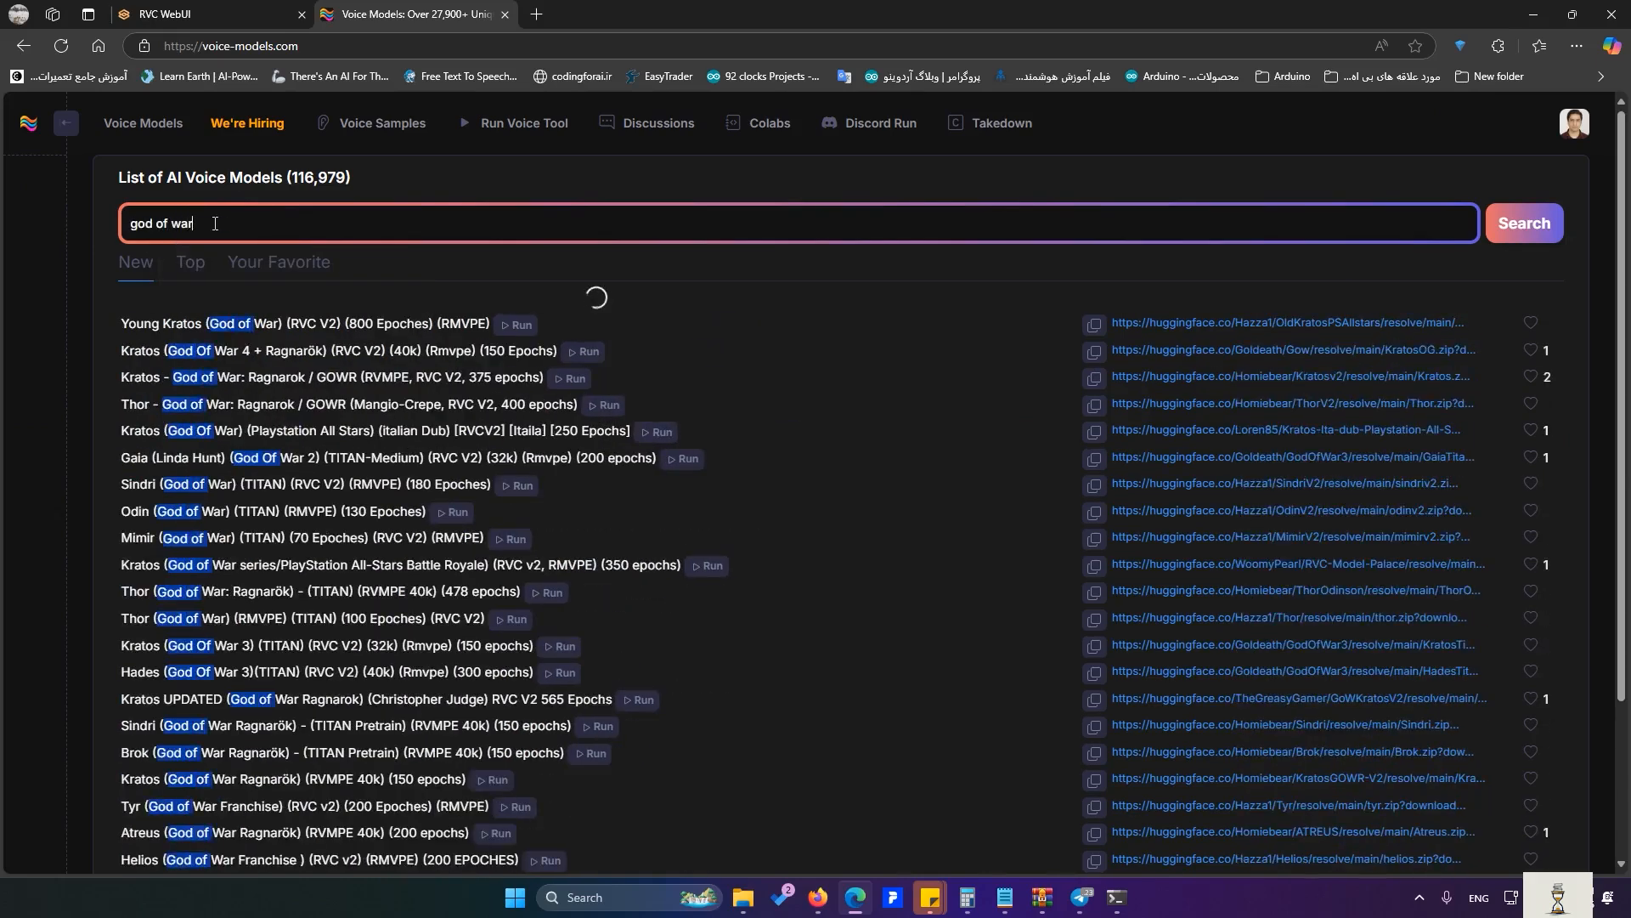
{"action": "key", "text": "ctrl+f"}
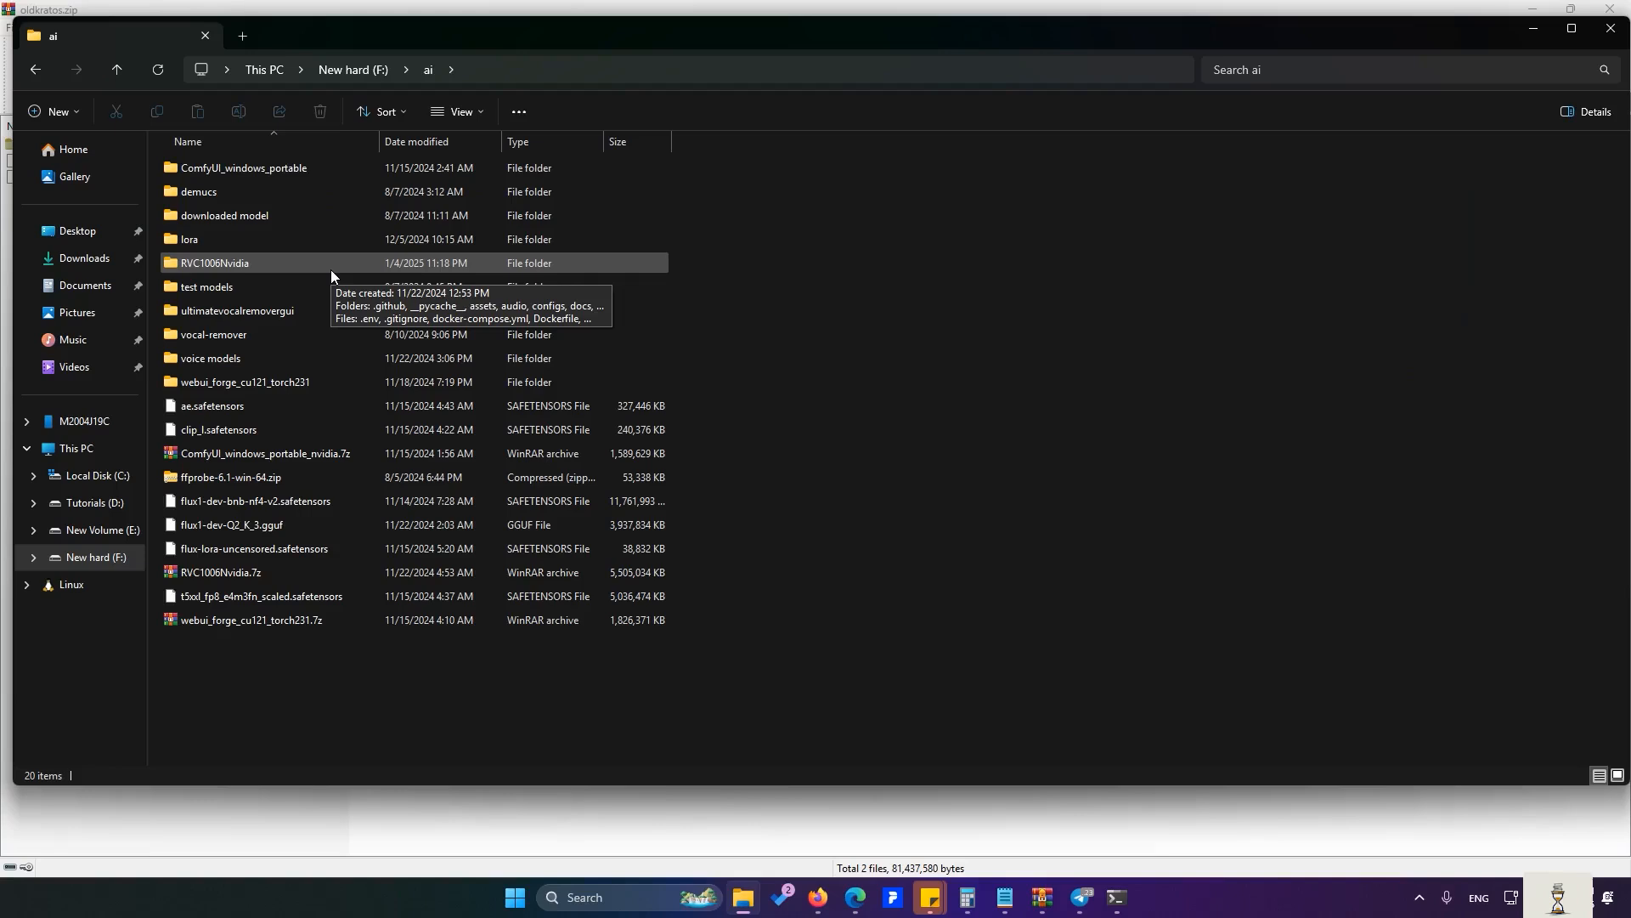
- Place oldkratos_e900_s8100.pth into RVC1006Nvidia\assets\weights and return to RVC WebUI
{"action": "double_click", "coordinate": [330, 268]}
{"action": "double_click", "coordinate": [231, 212]}
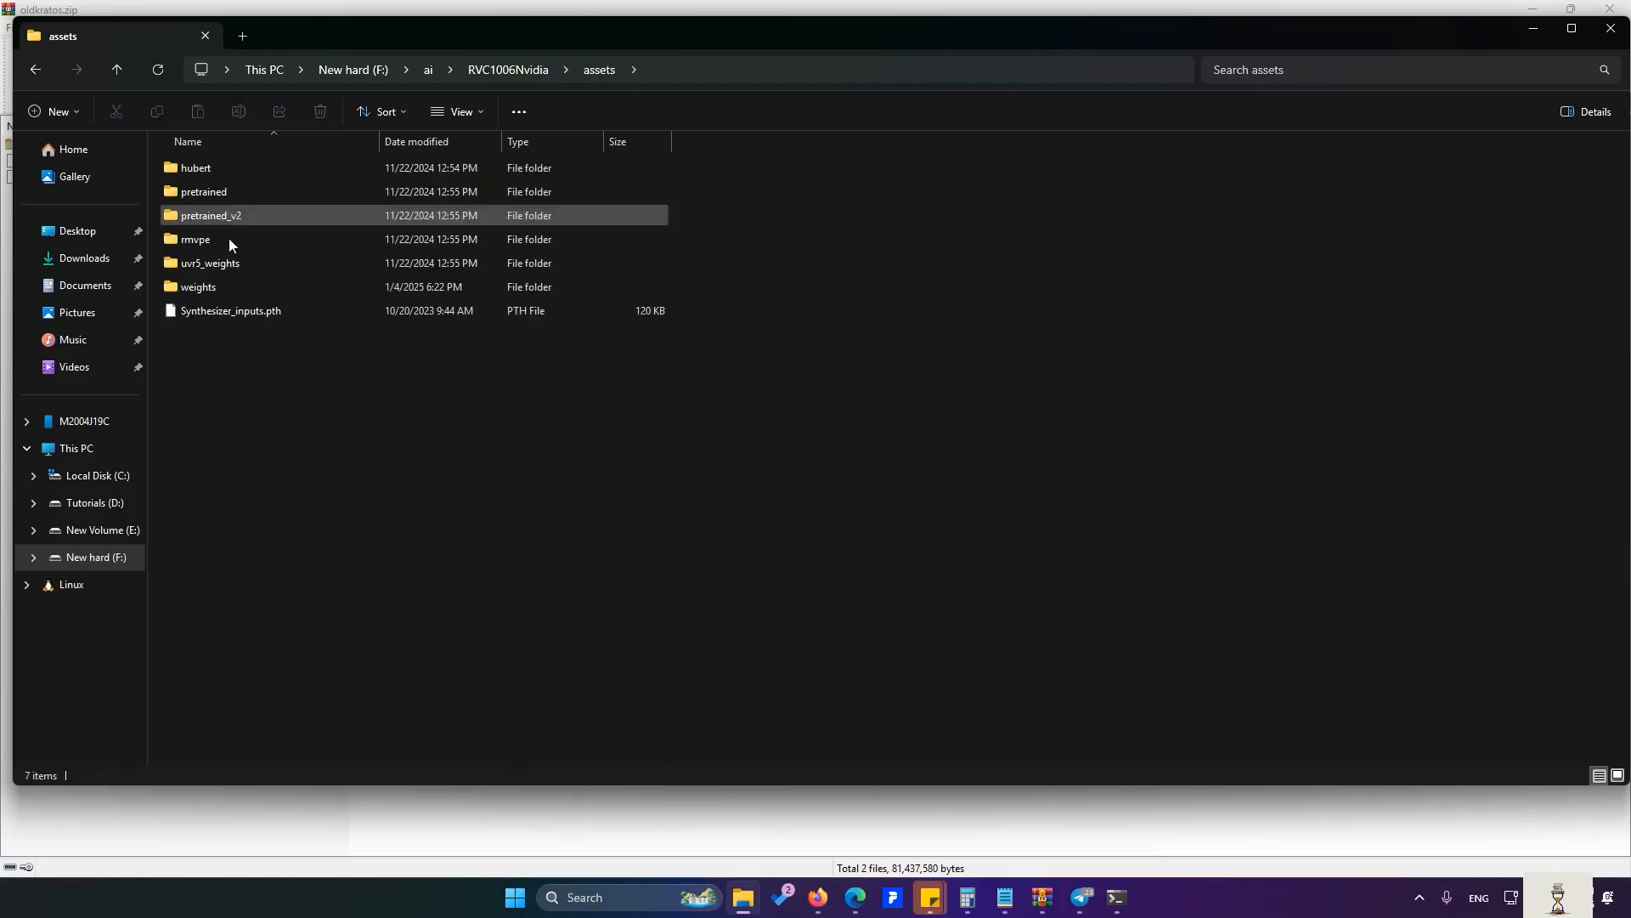
{"action": "double_click", "coordinate": [221, 288]}
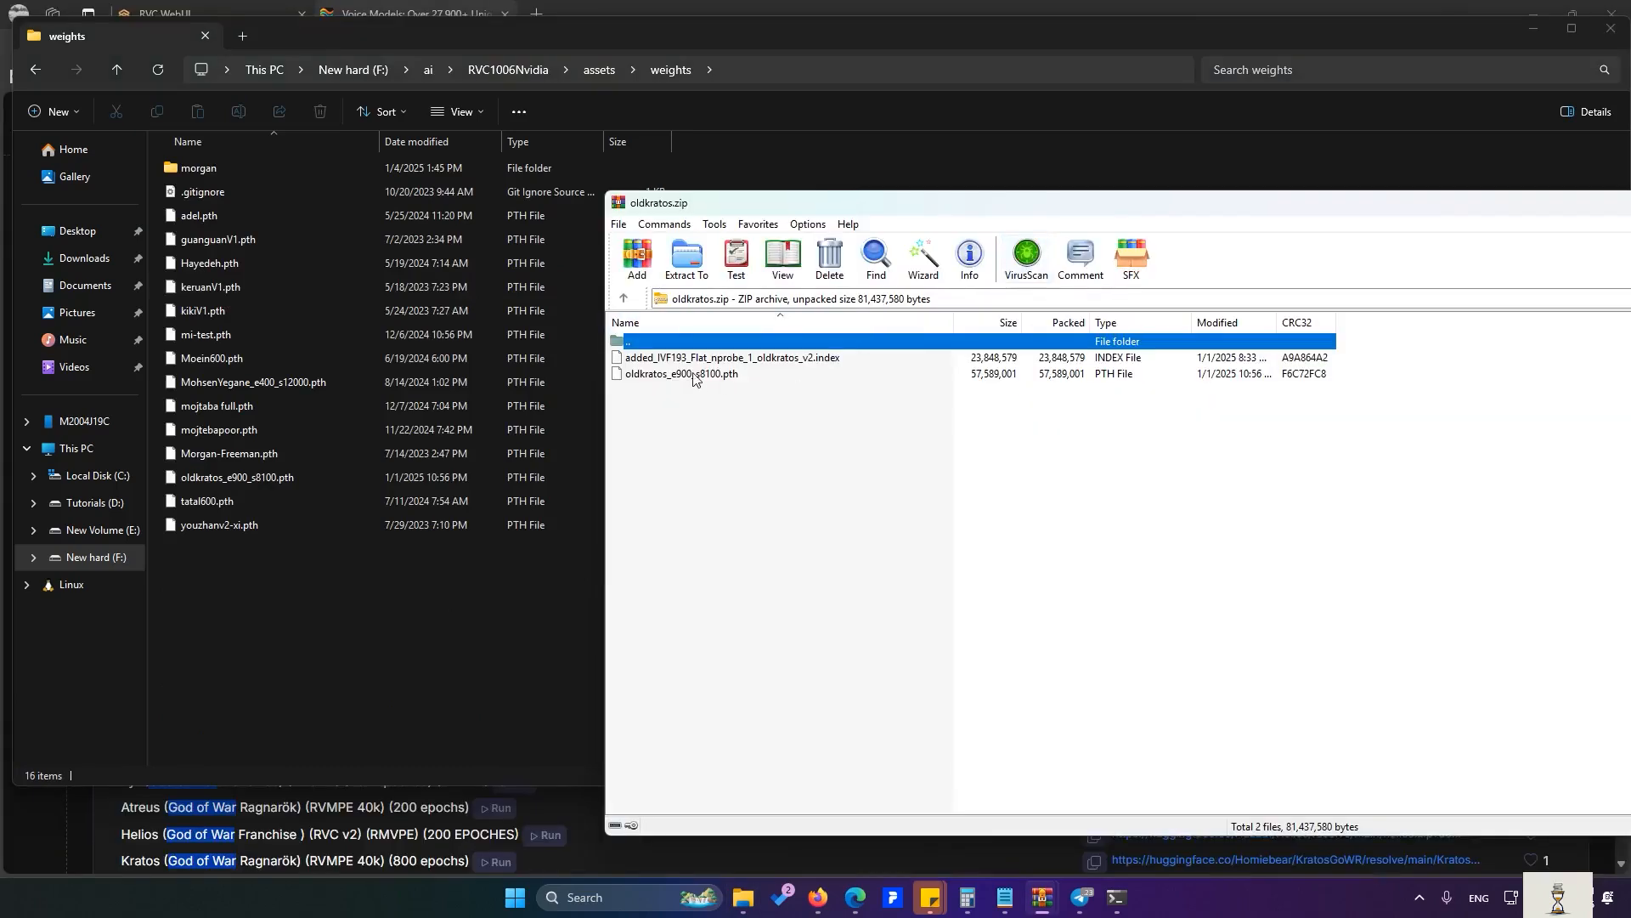
{"action": "left_click", "coordinate": [693, 375]}
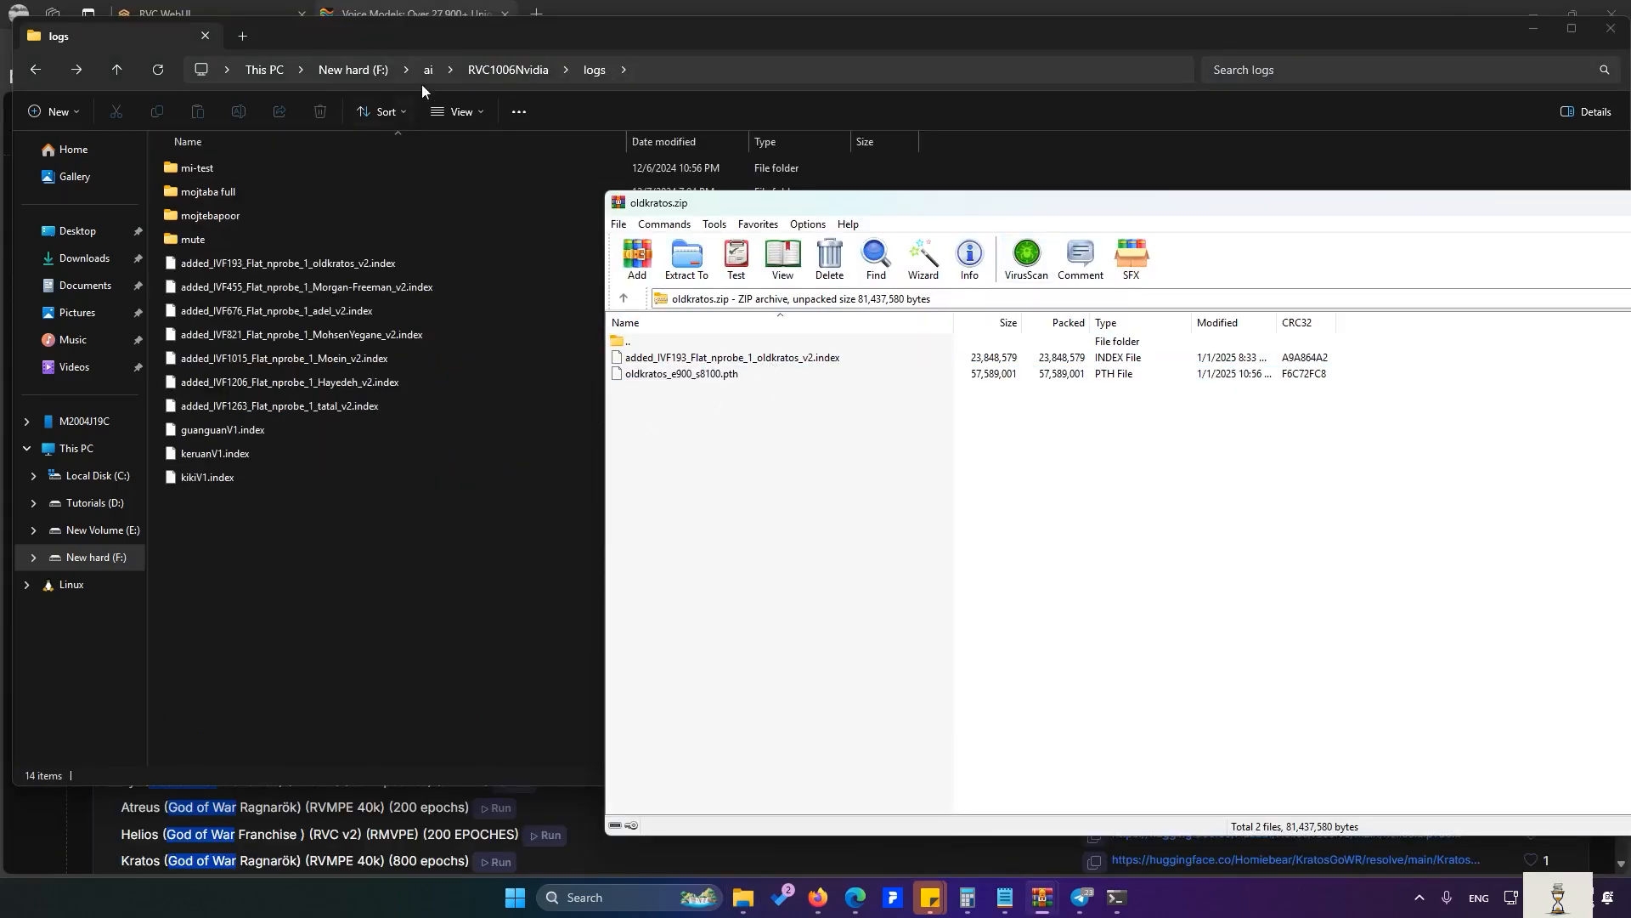
{"action": "left_click", "coordinate": [191, 12]}
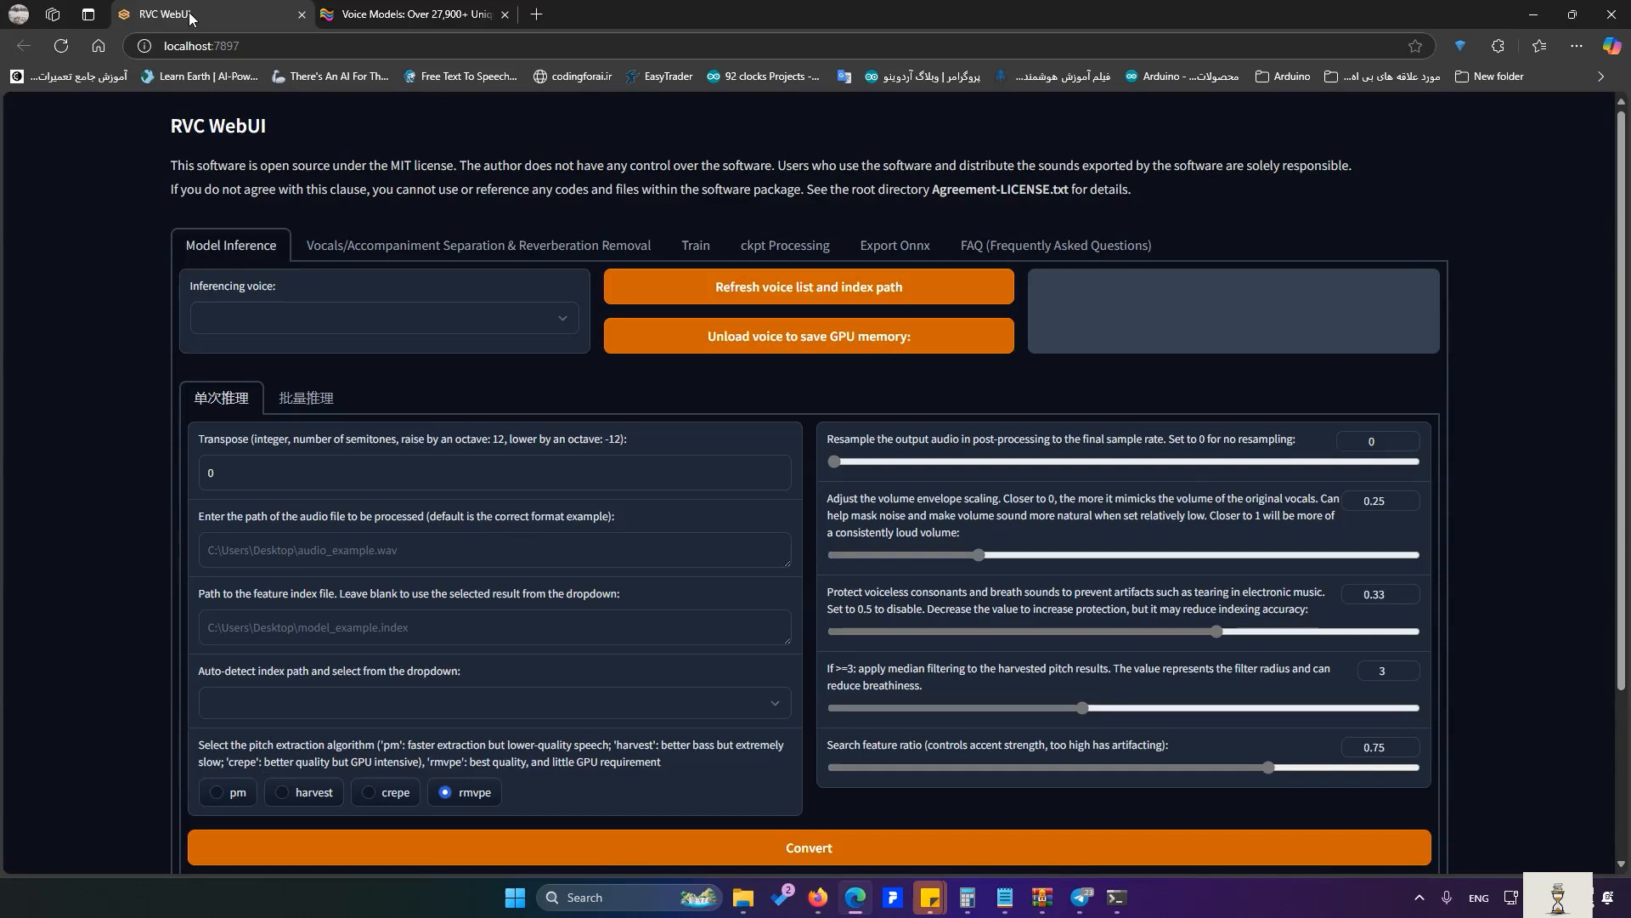
- Refresh the voice list and select the oldkratos_e900_s8100.pth voice
{"action": "left_click", "coordinate": [813, 297]}
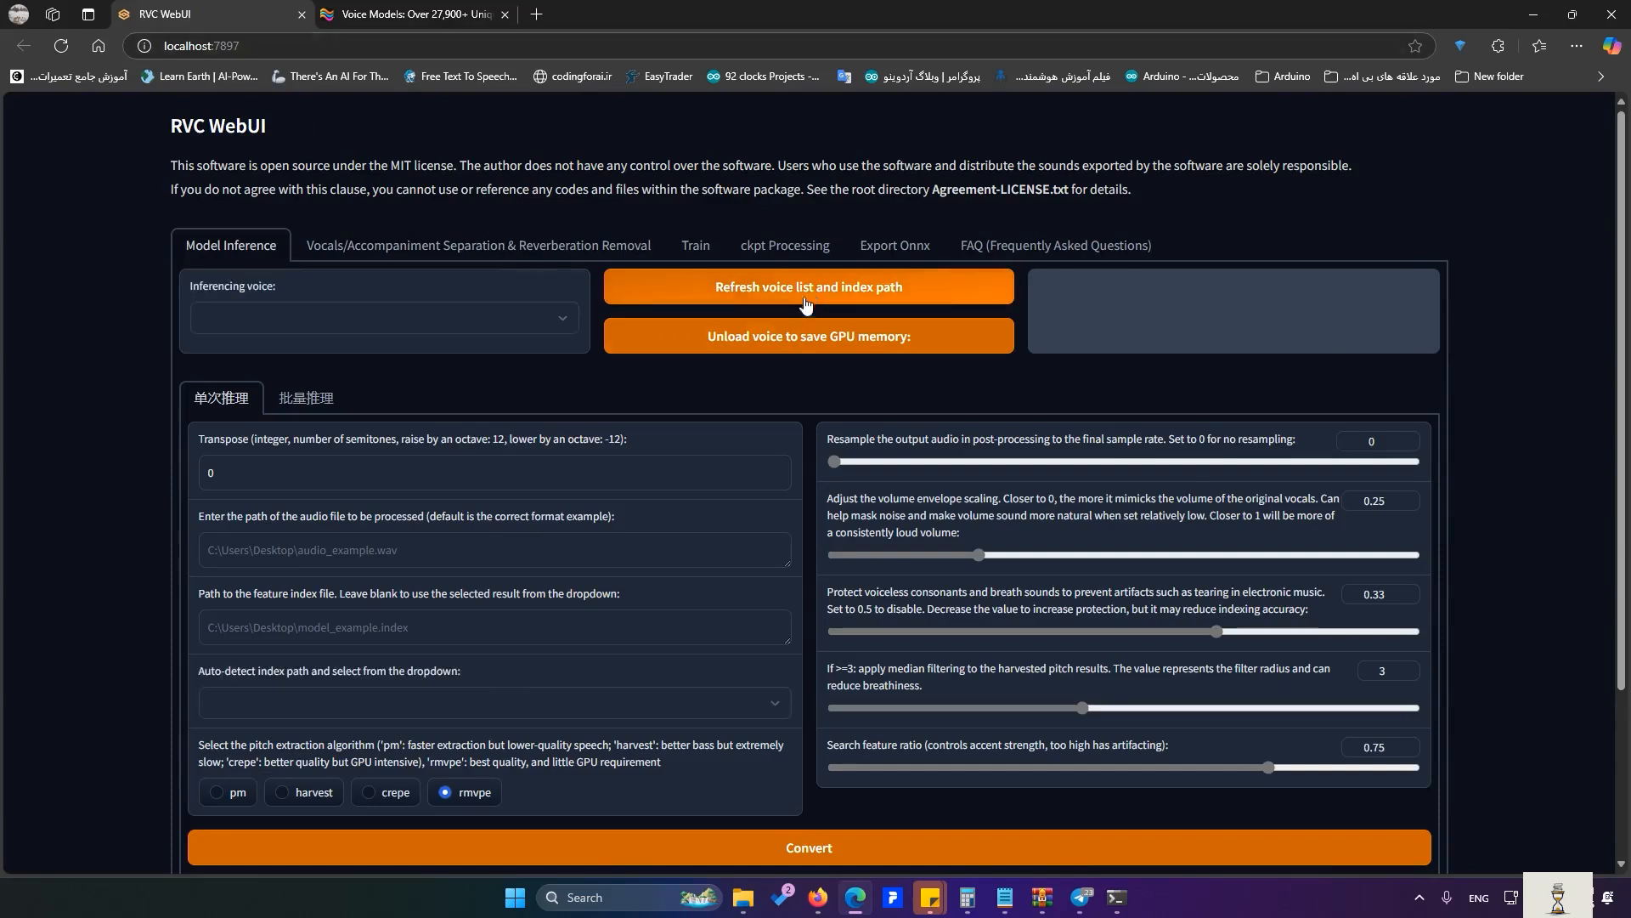
{"action": "left_click", "coordinate": [447, 325]}
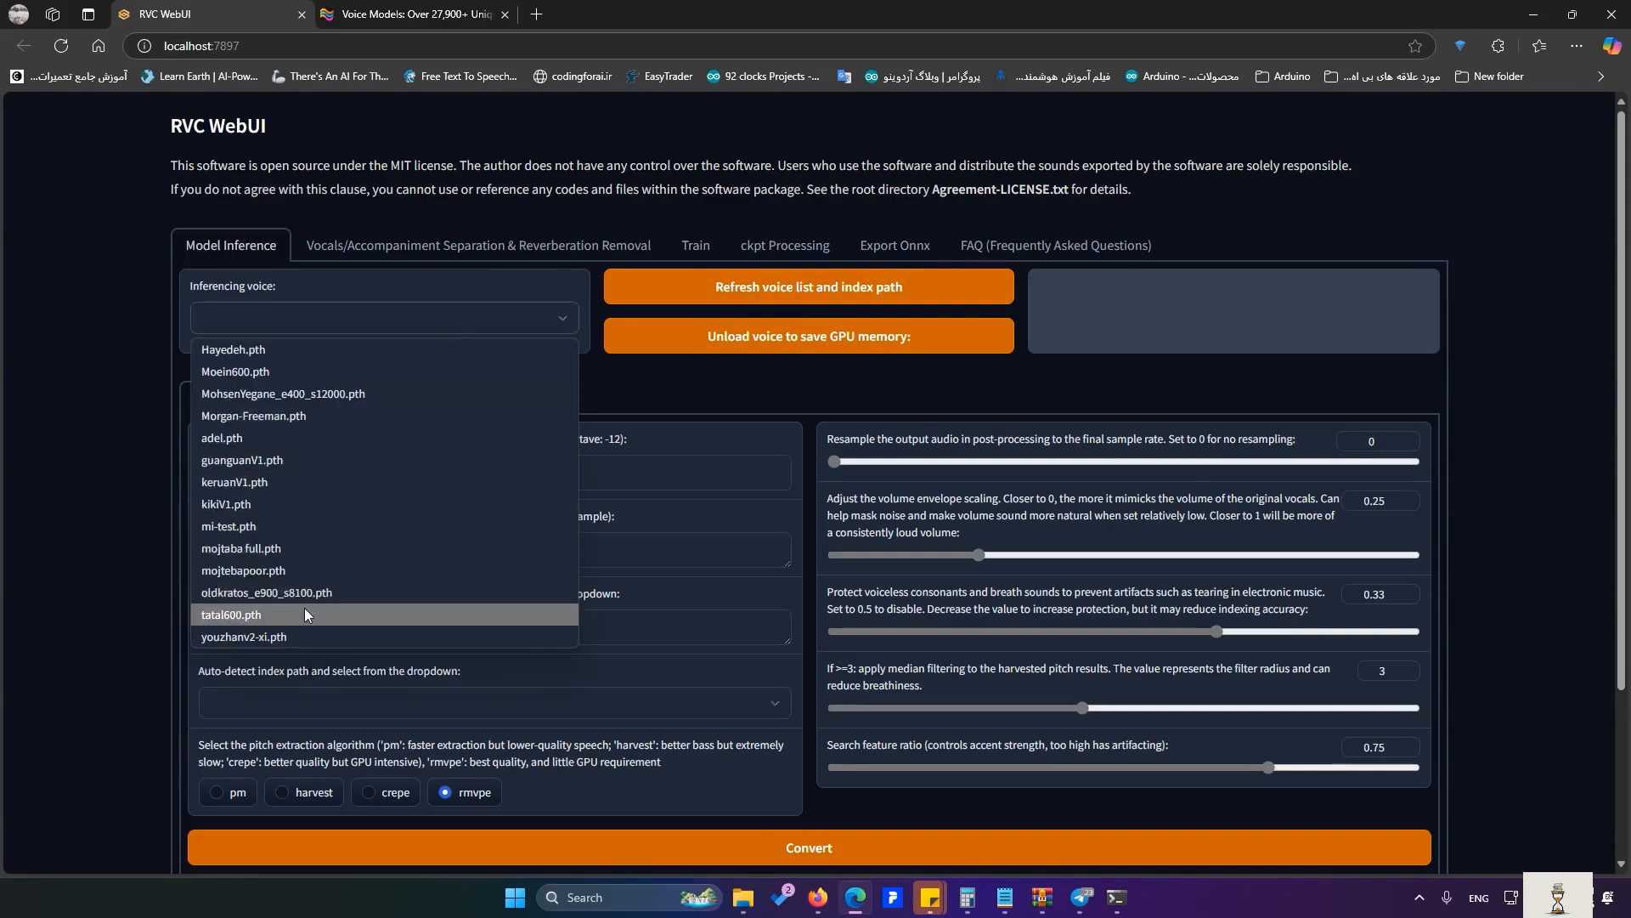
{"action": "left_click", "coordinate": [283, 597]}
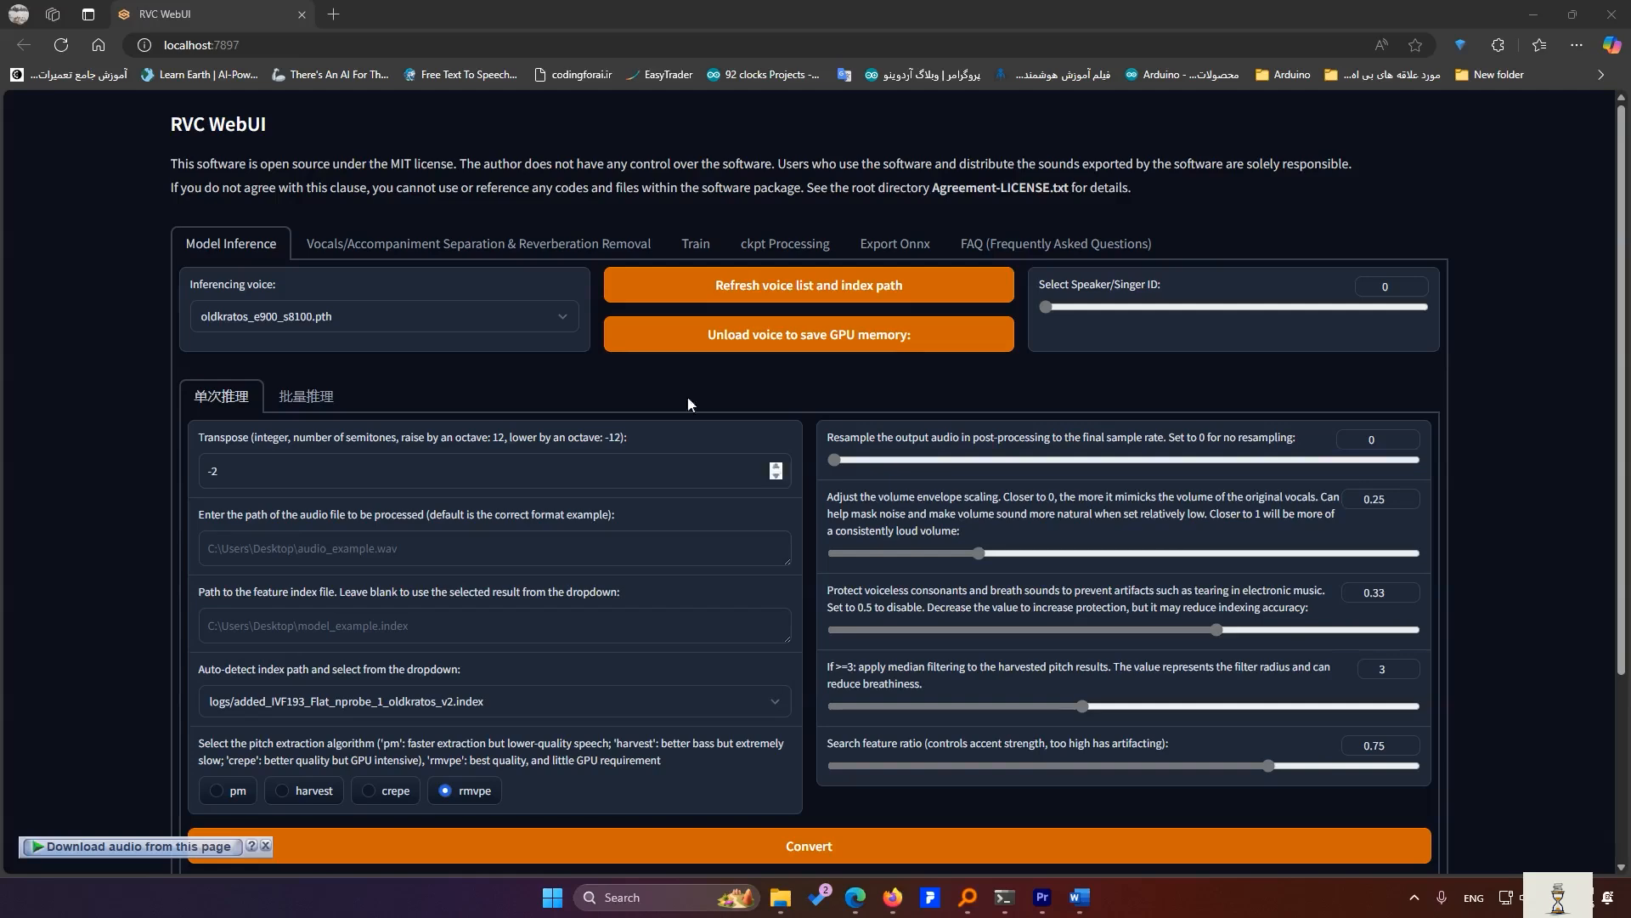
- Copy the myvoice.mp3 file path and paste it into the audio input field
{"action": "left_click", "coordinate": [1534, 15]}
{"action": "right_click", "coordinate": [732, 375]}
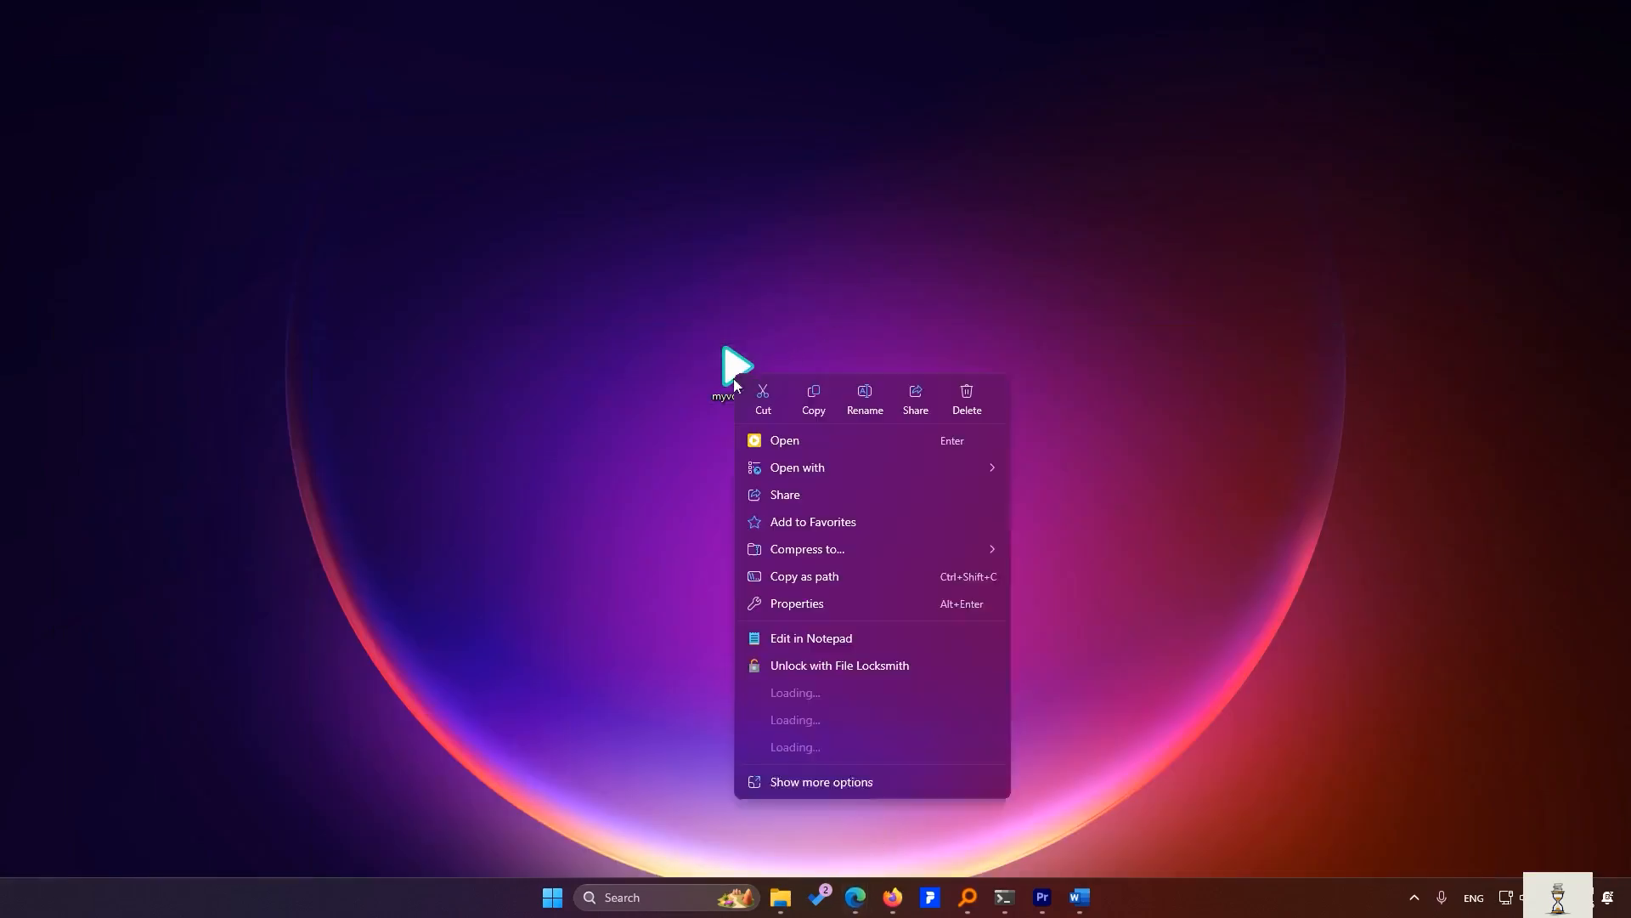
{"action": "left_click", "coordinate": [815, 576]}
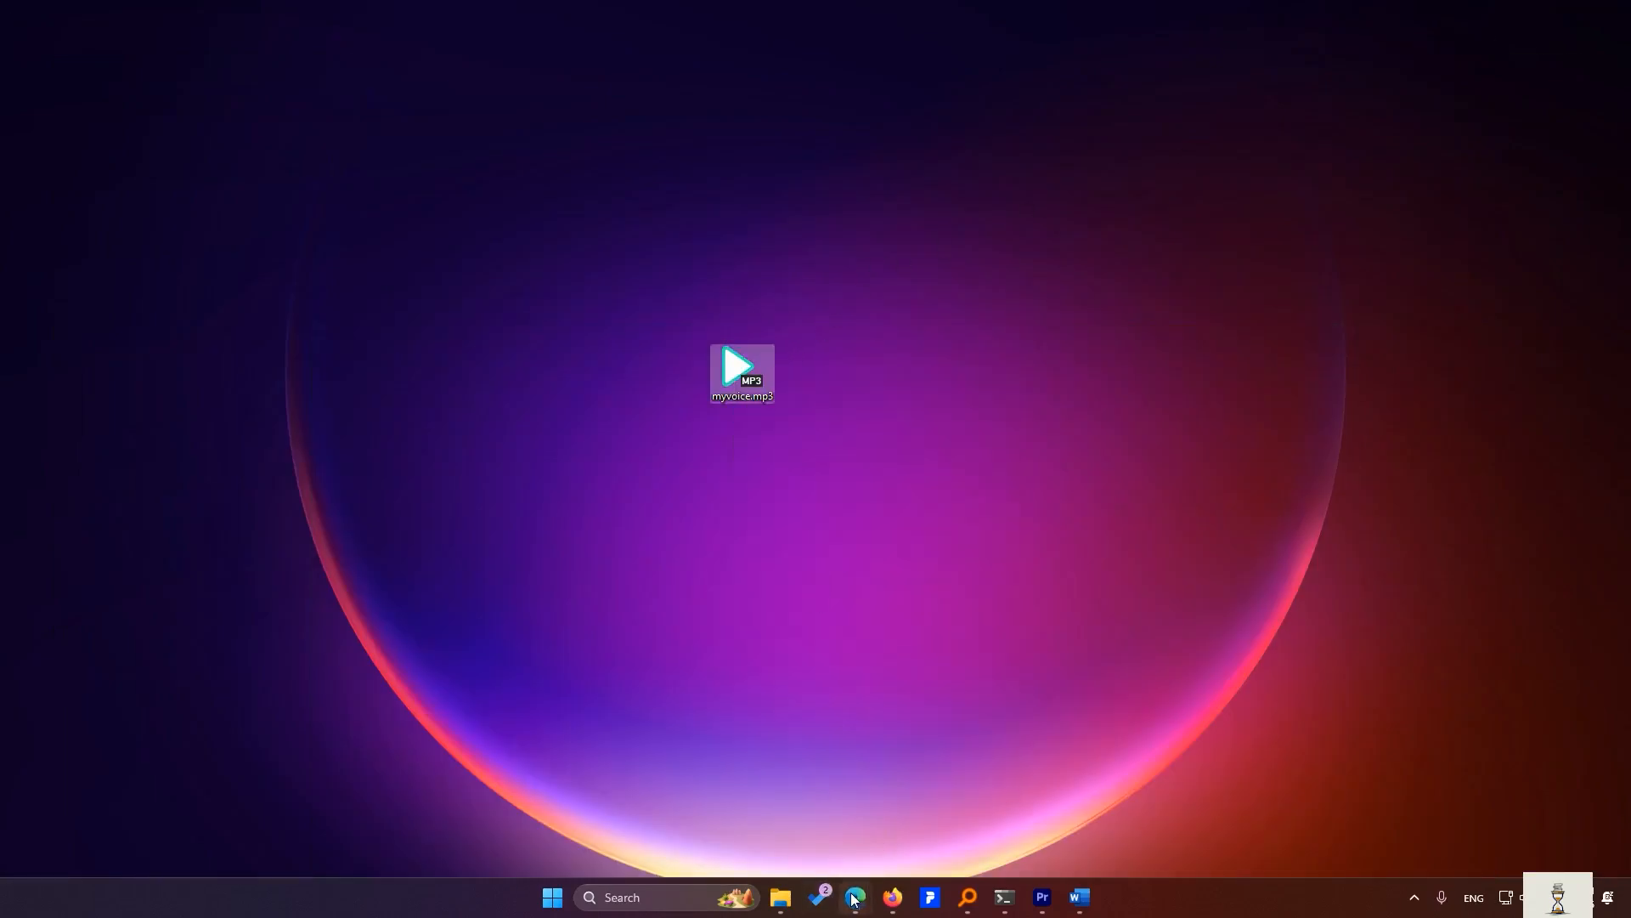
{"action": "mouse_move", "coordinate": [854, 897]}
{"action": "left_click", "coordinate": [863, 753]}
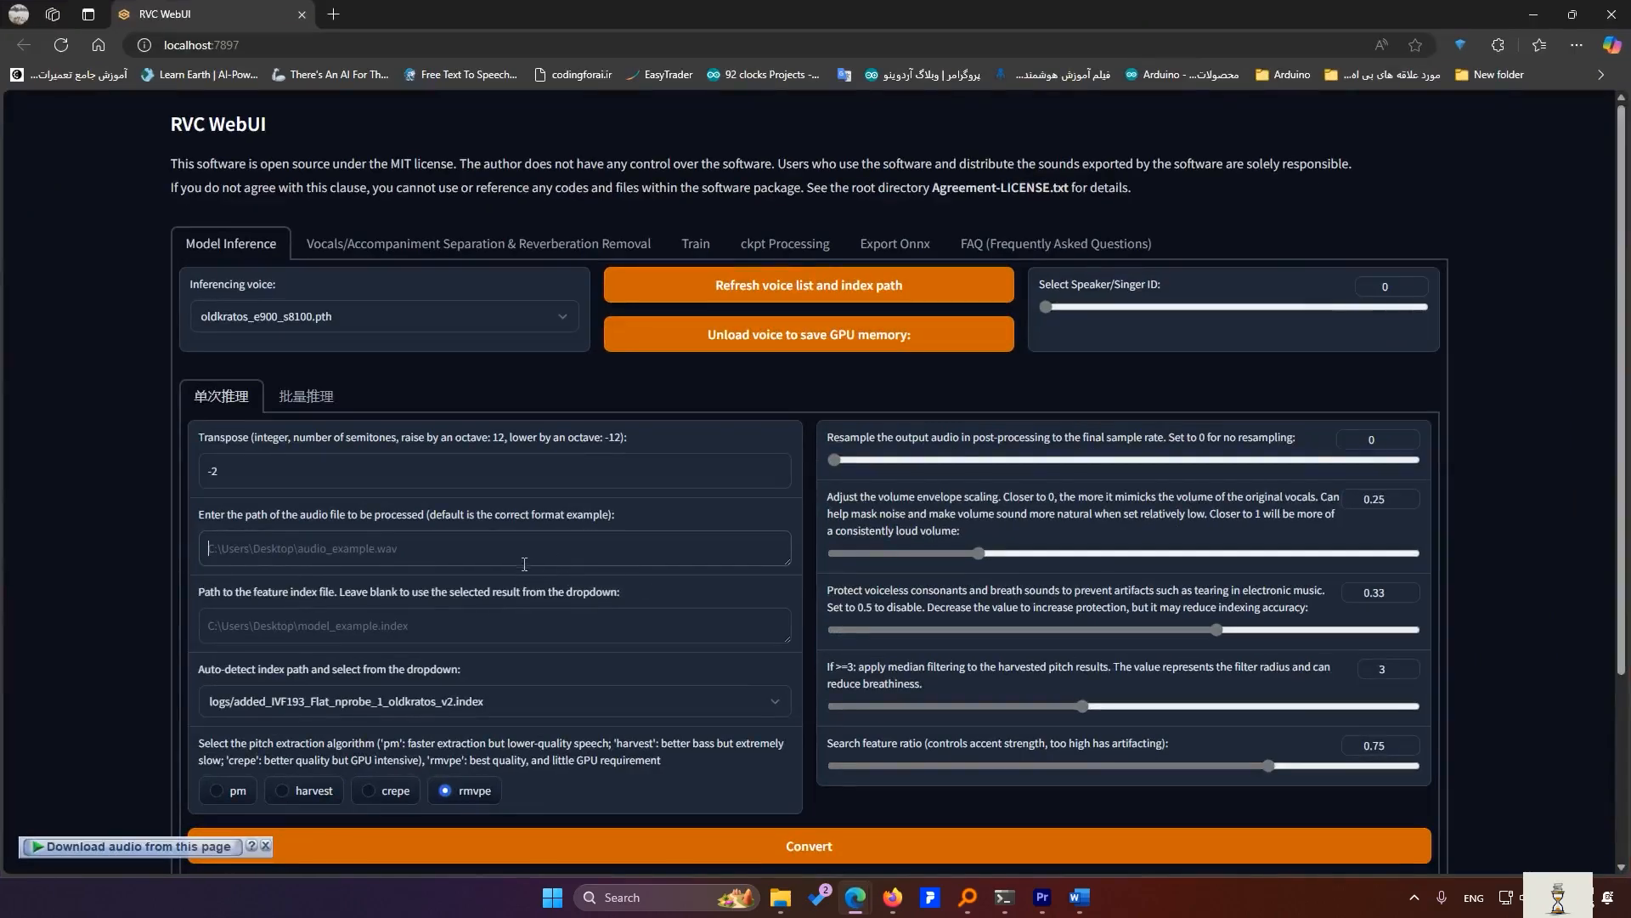
{"action": "left_click", "coordinate": [533, 550]}
{"action": "key", "text": "ctrl+v"}
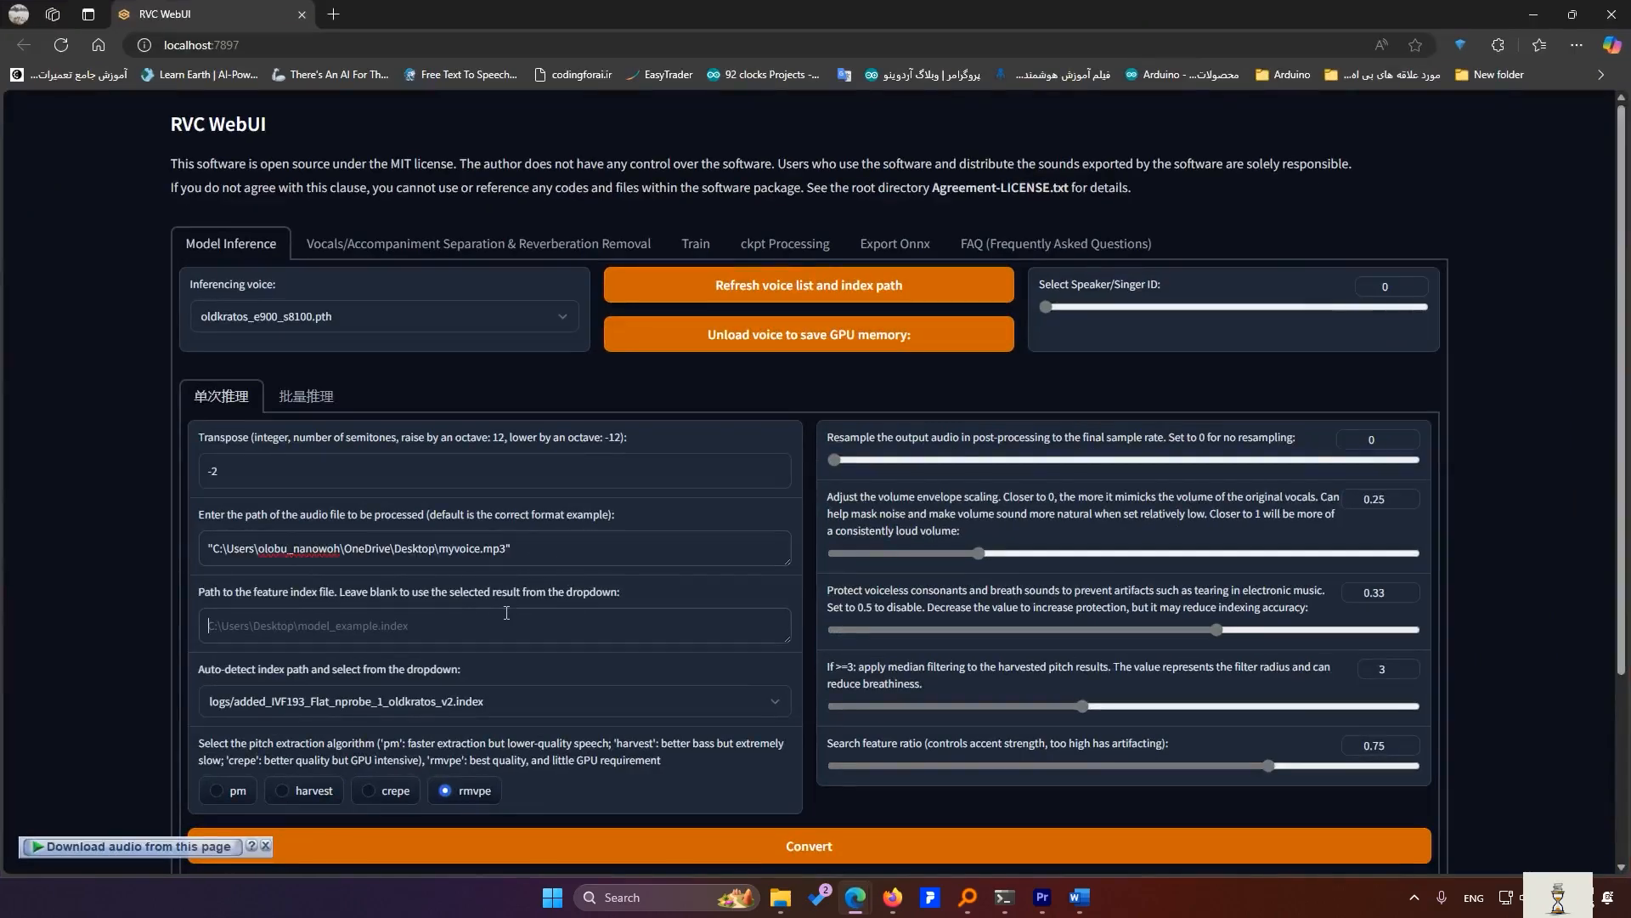
- Keep the oldkratos index, convert the recording and play the 0:32 result
{"action": "left_click", "coordinate": [433, 700]}
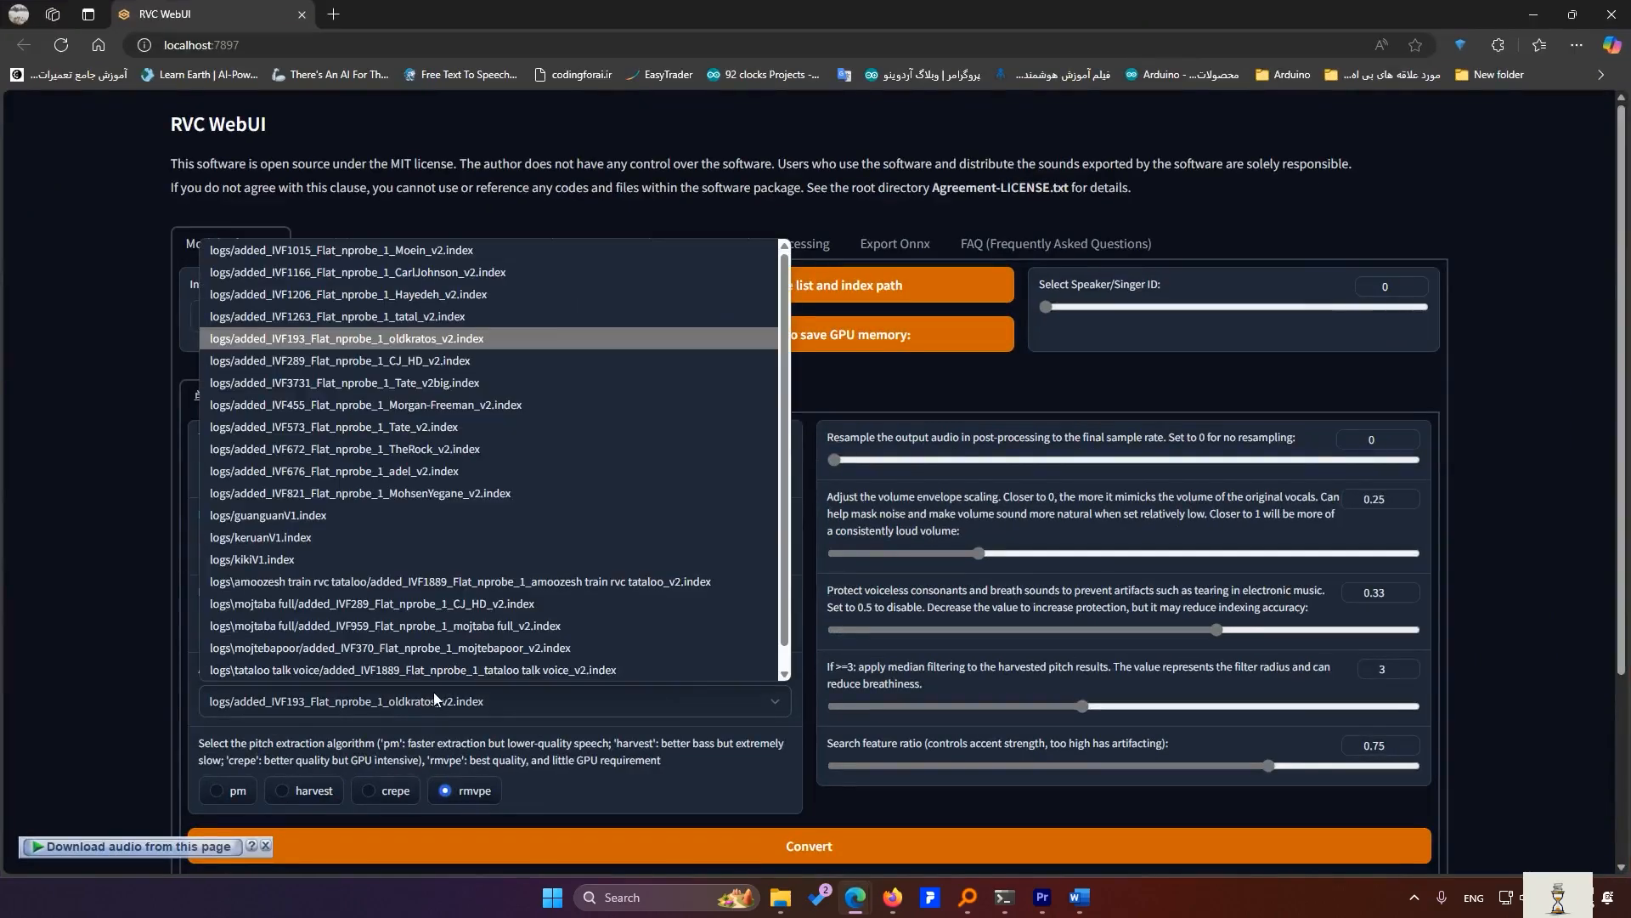
{"action": "left_click", "coordinate": [394, 341]}
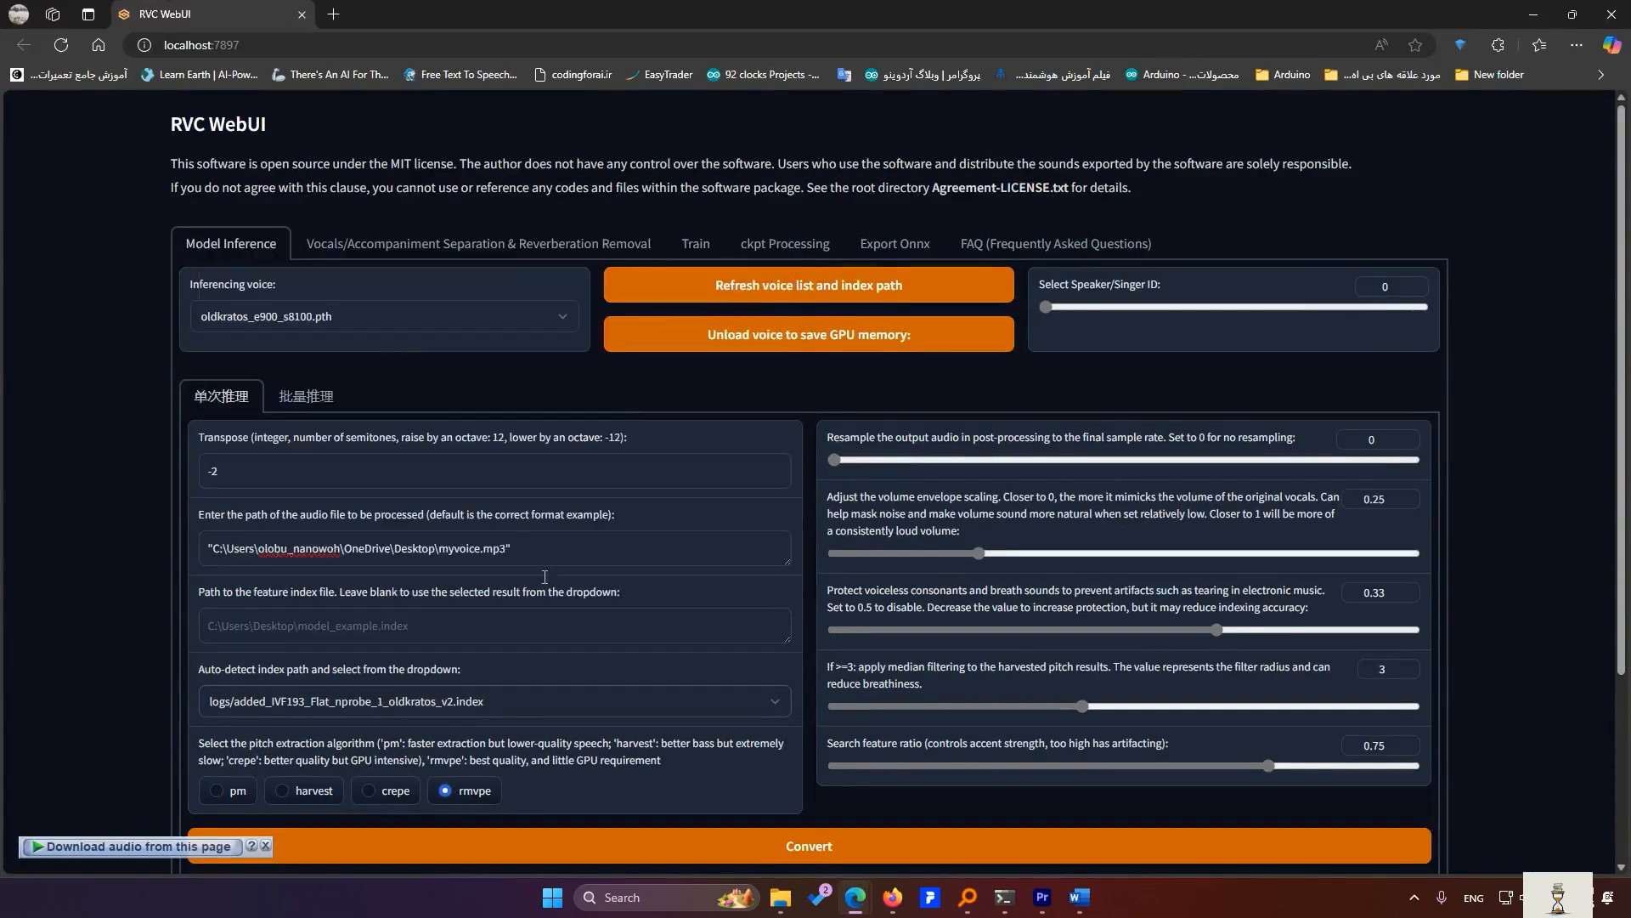
{"action": "scroll", "coordinate": [819, 726], "scroll_direction": "down", "scroll_amount": 1}
{"action": "left_click", "coordinate": [812, 761]}
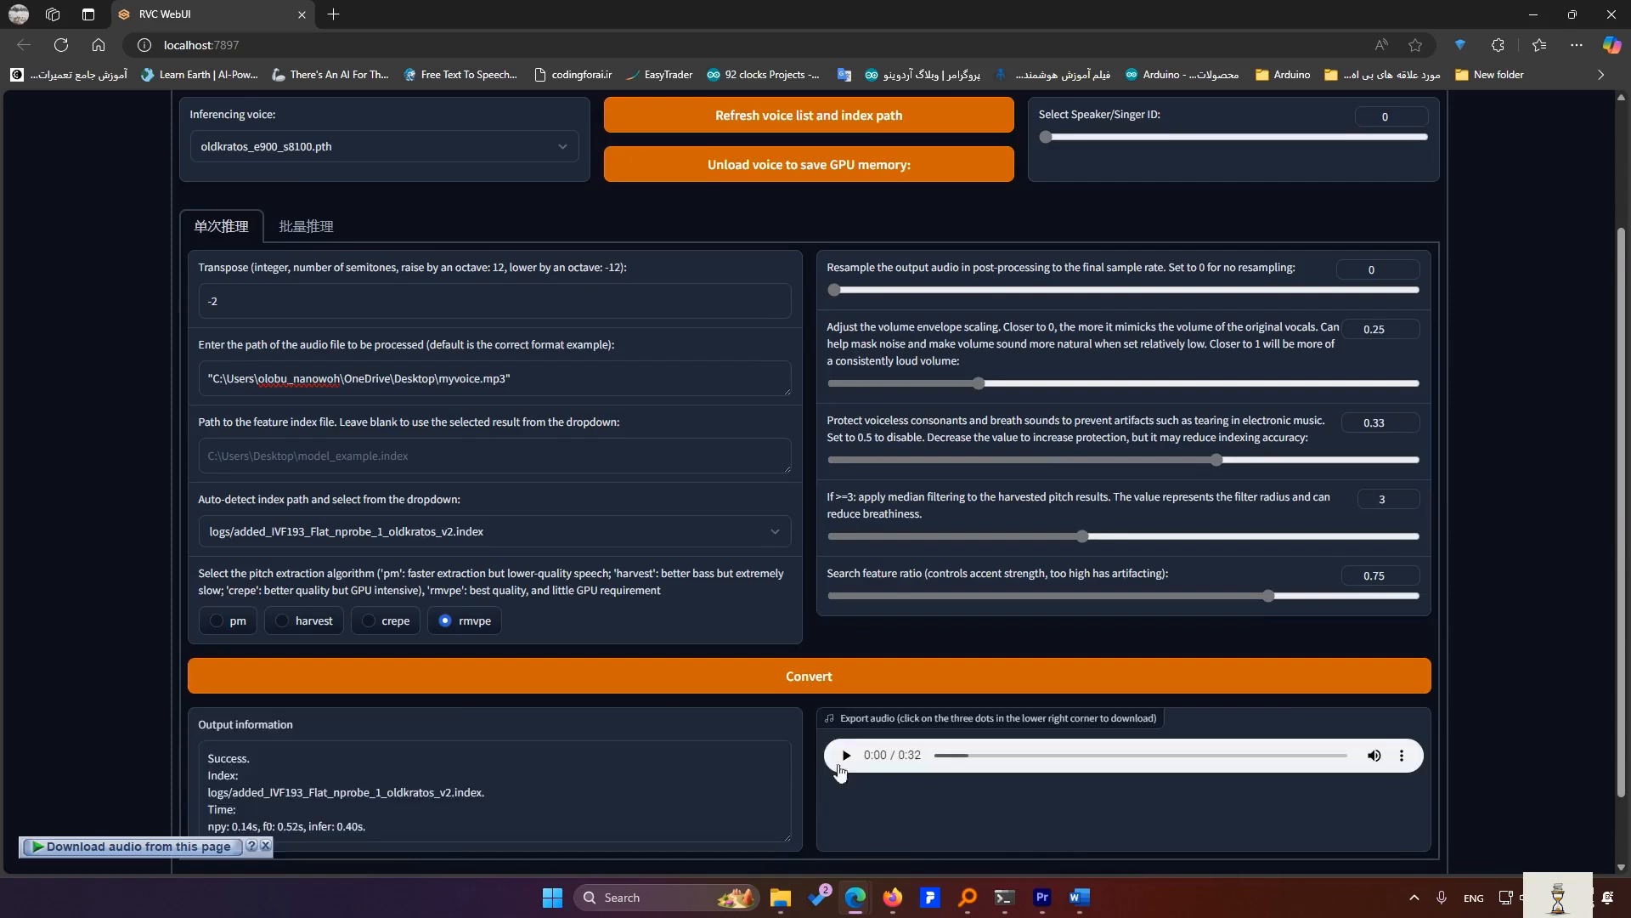
{"action": "left_click", "coordinate": [846, 756]}
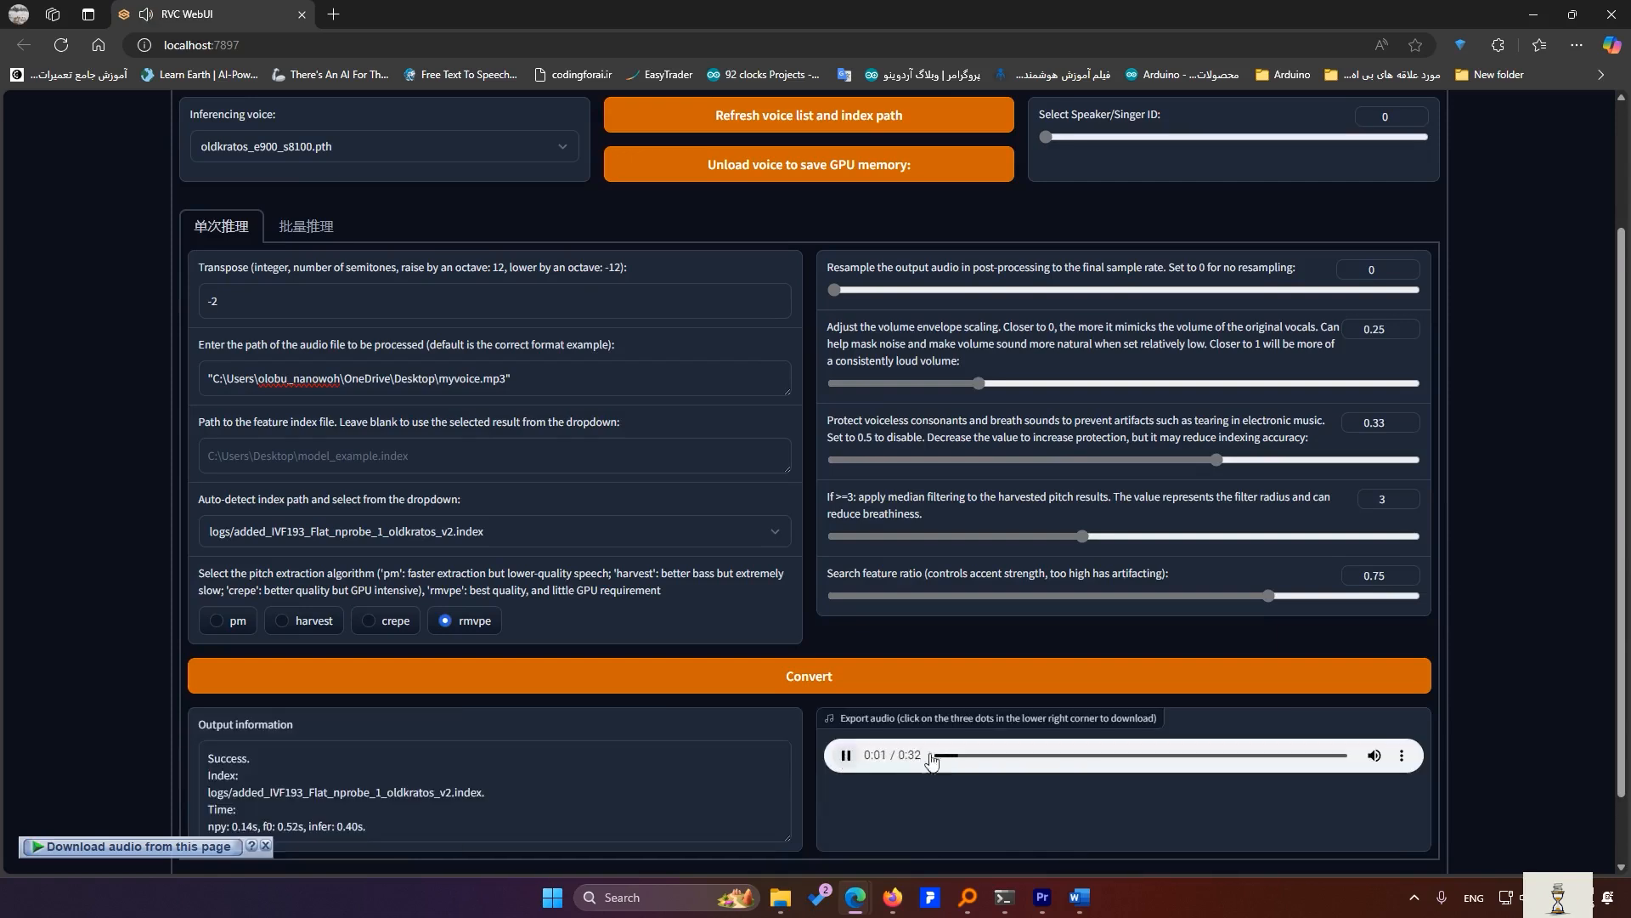
{"action": "left_click", "coordinate": [848, 756]}
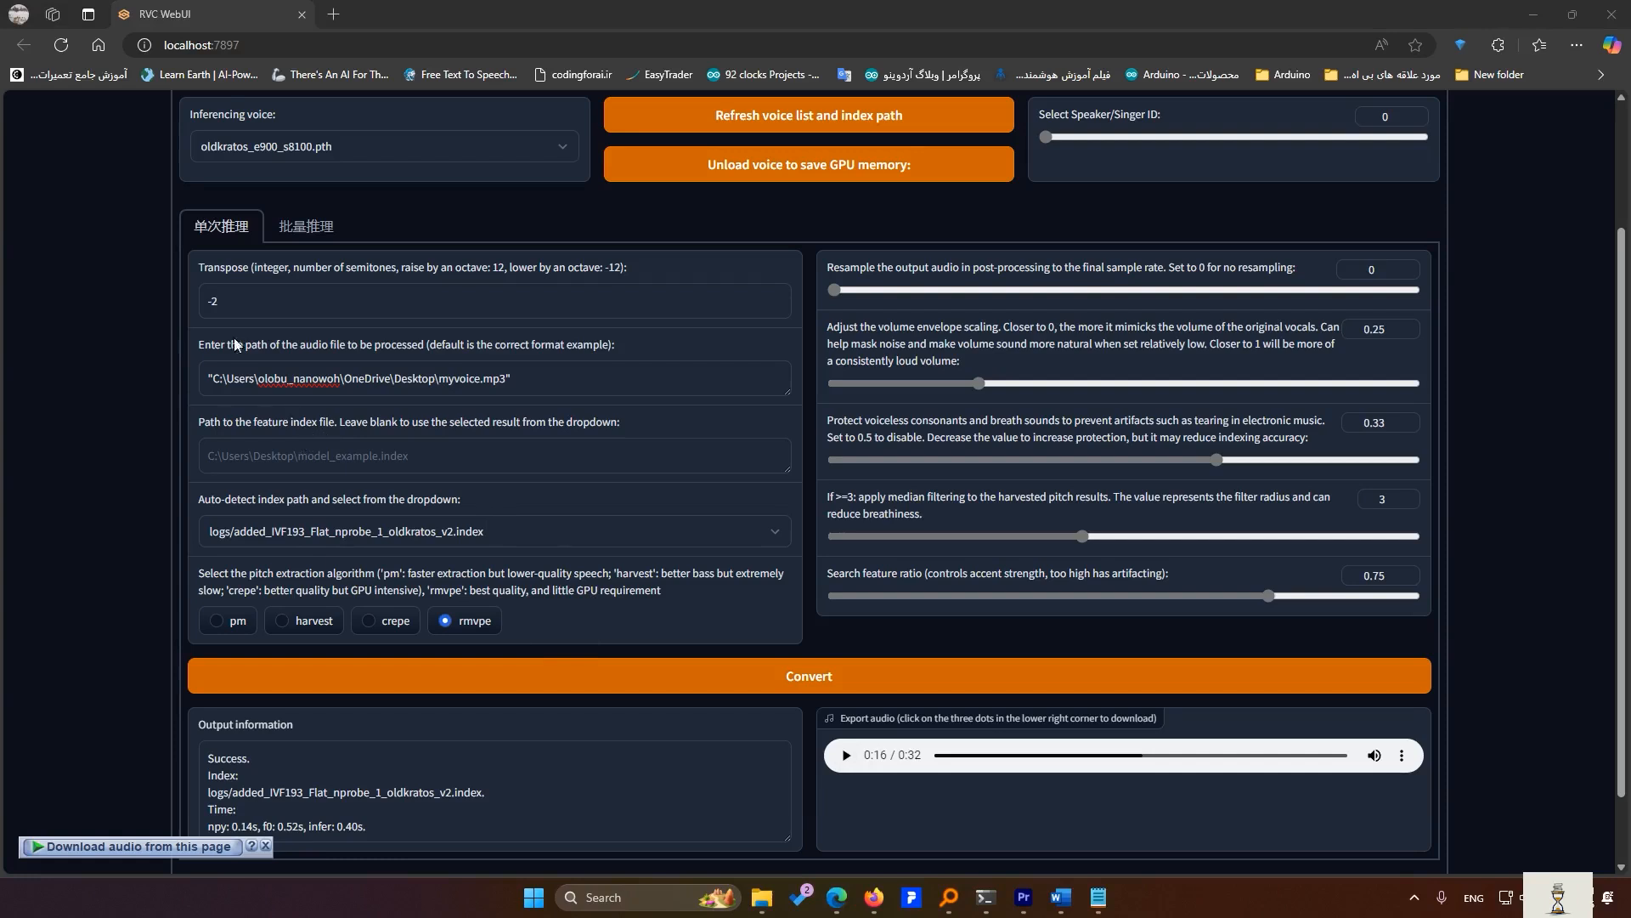
- Edit the transpose value and raise the search feature ratio to about 0.87
{"action": "left_click", "coordinate": [243, 301]}
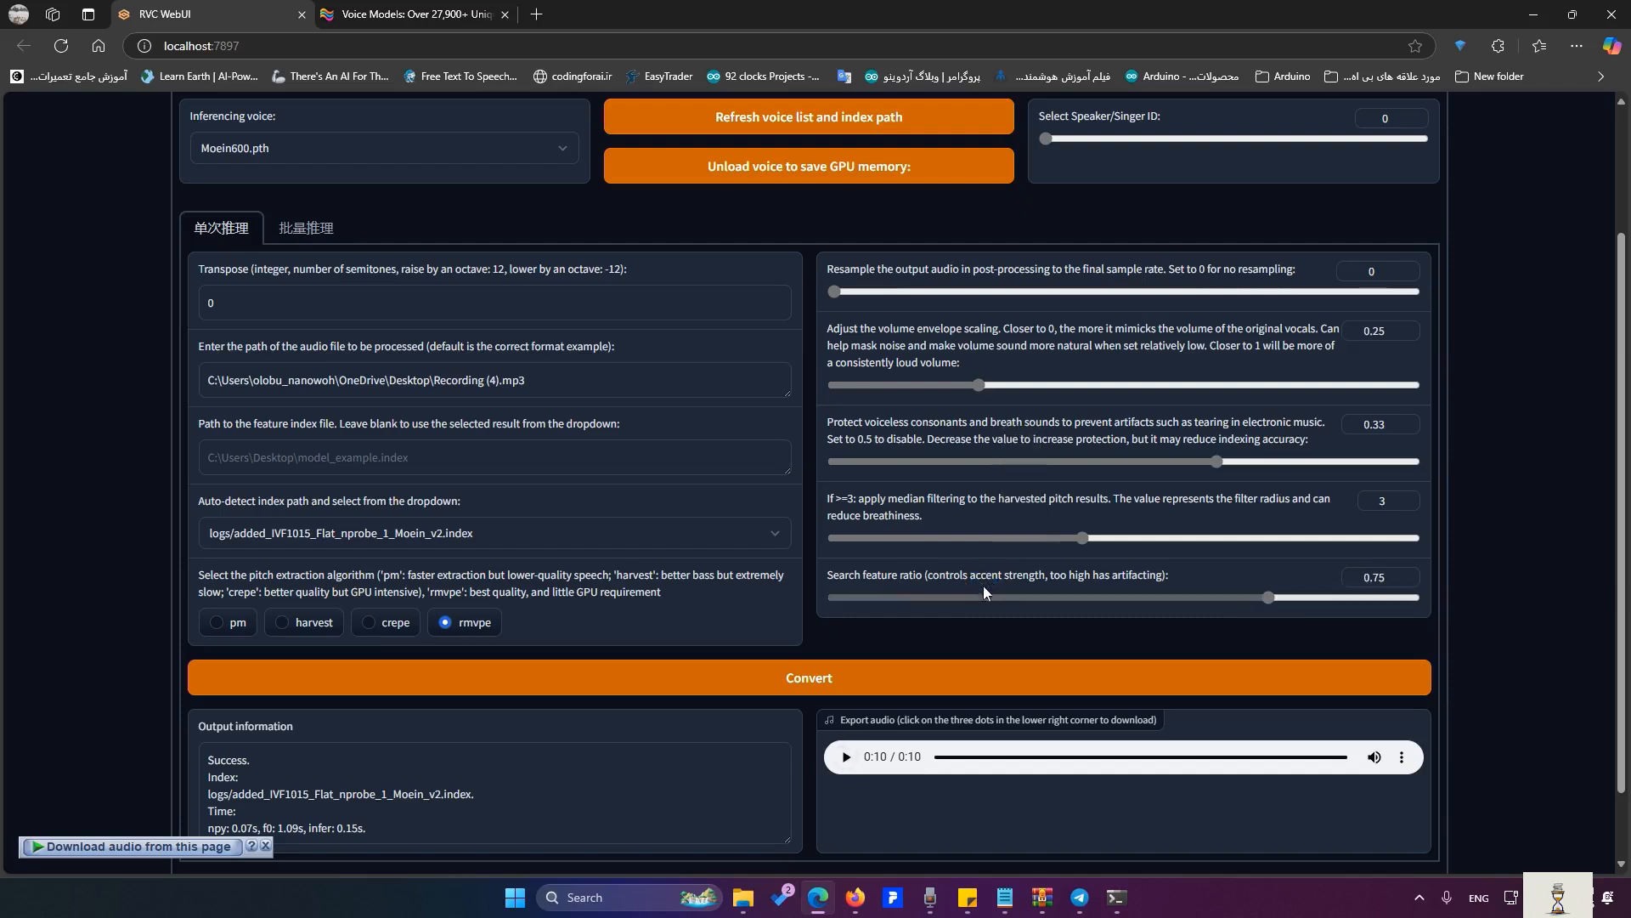
{"action": "left_click_drag", "start_coordinate": [1269, 597], "coordinate": [1337, 609]}
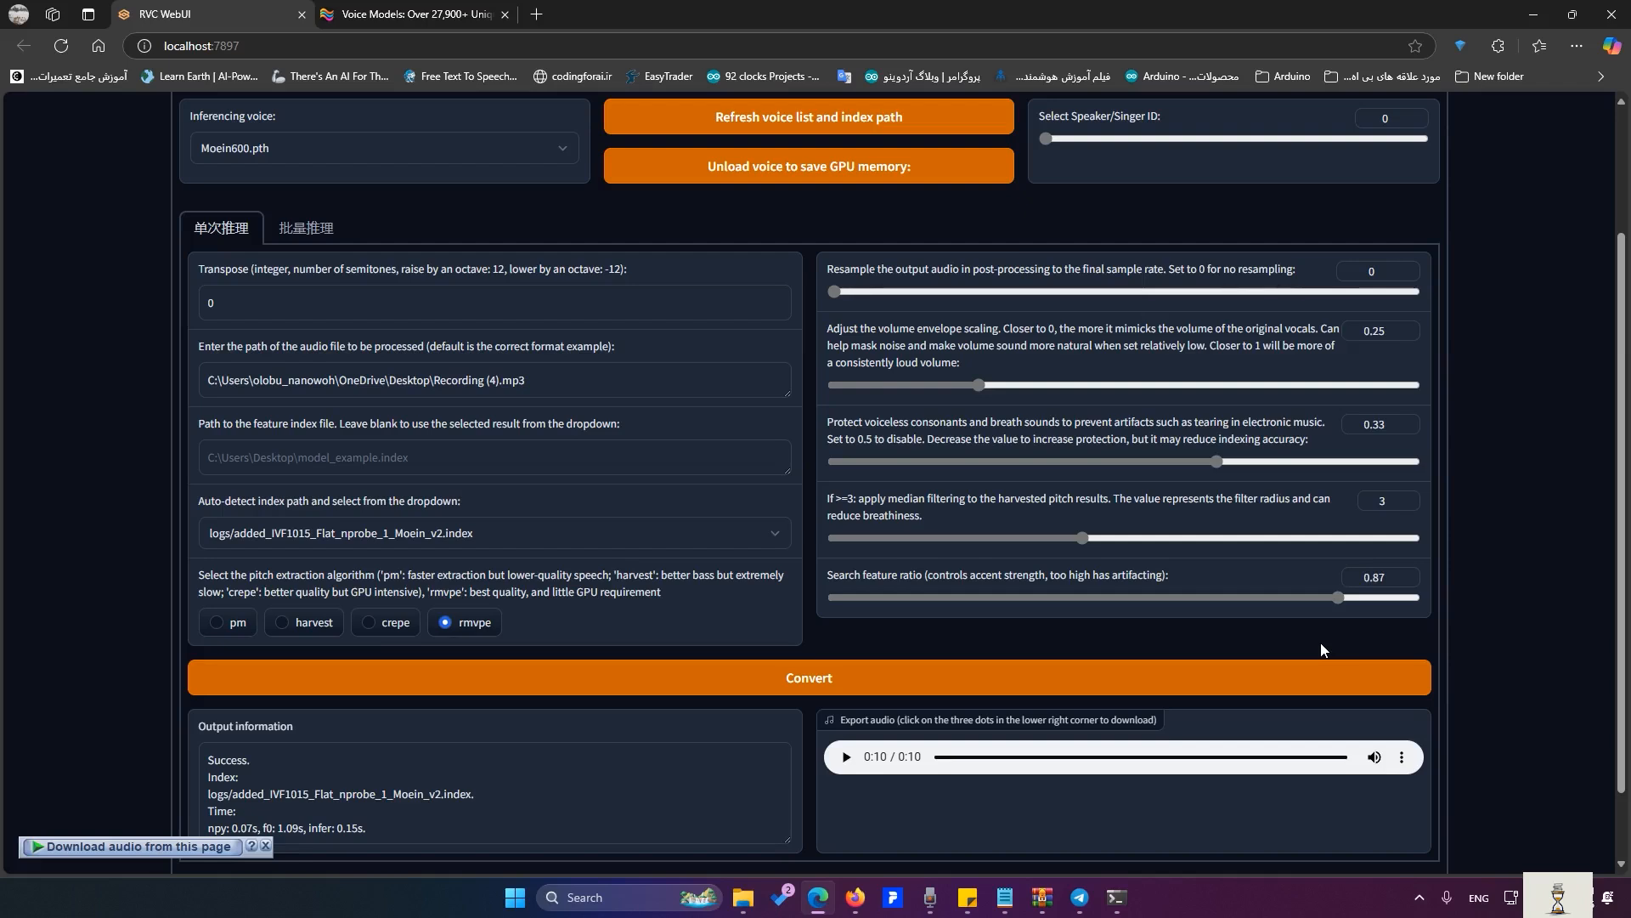
- Set the search feature ratio to 0.64 and adjust the median filter radius
{"action": "left_click", "coordinate": [1327, 599]}
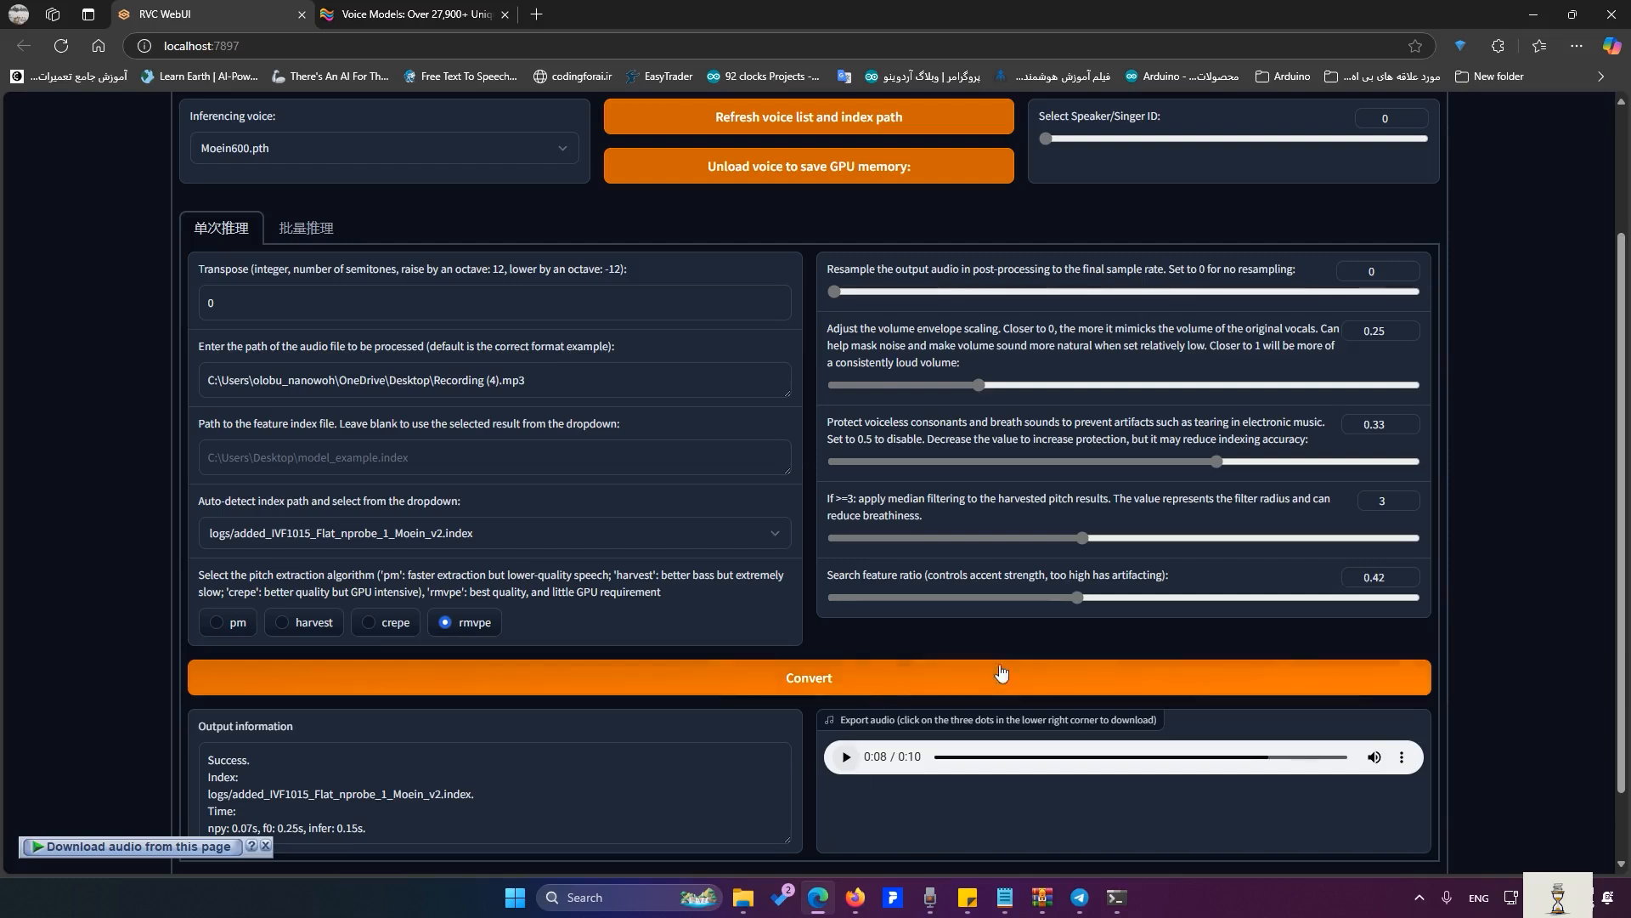
{"action": "left_click_drag", "start_coordinate": [1078, 597], "coordinate": [1282, 598]}
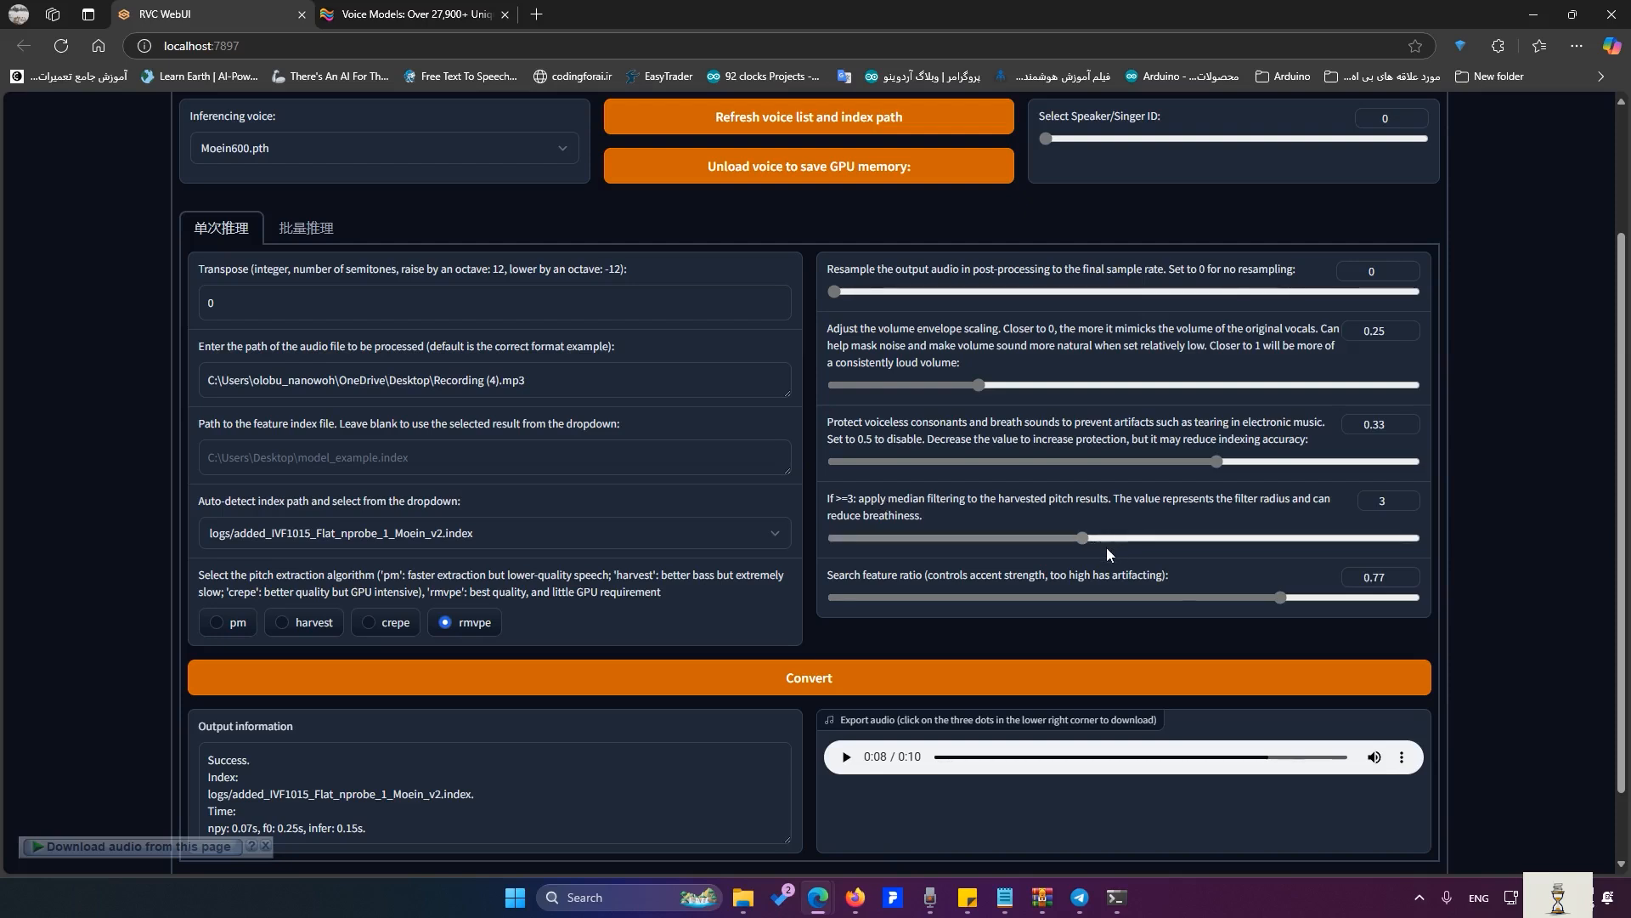
{"action": "left_click_drag", "start_coordinate": [1081, 538], "coordinate": [1308, 537]}
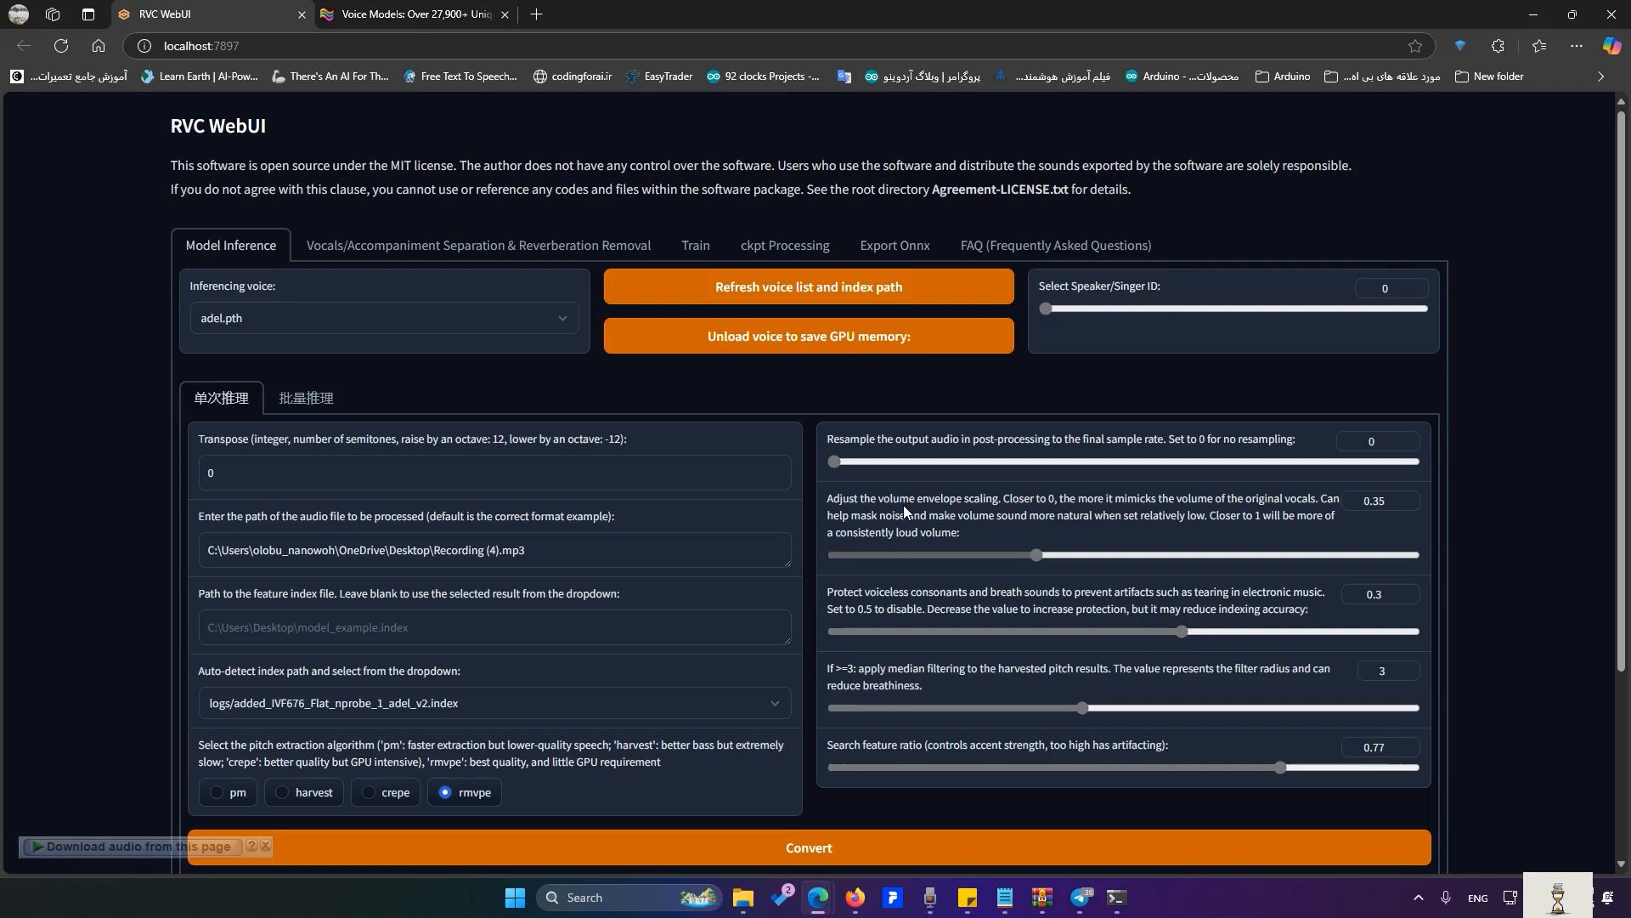
- Set the volume envelope scaling slider to 0.39
{"action": "left_click", "coordinate": [1024, 557]}
{"action": "left_click_drag", "start_coordinate": [1084, 574], "coordinate": [863, 563]}
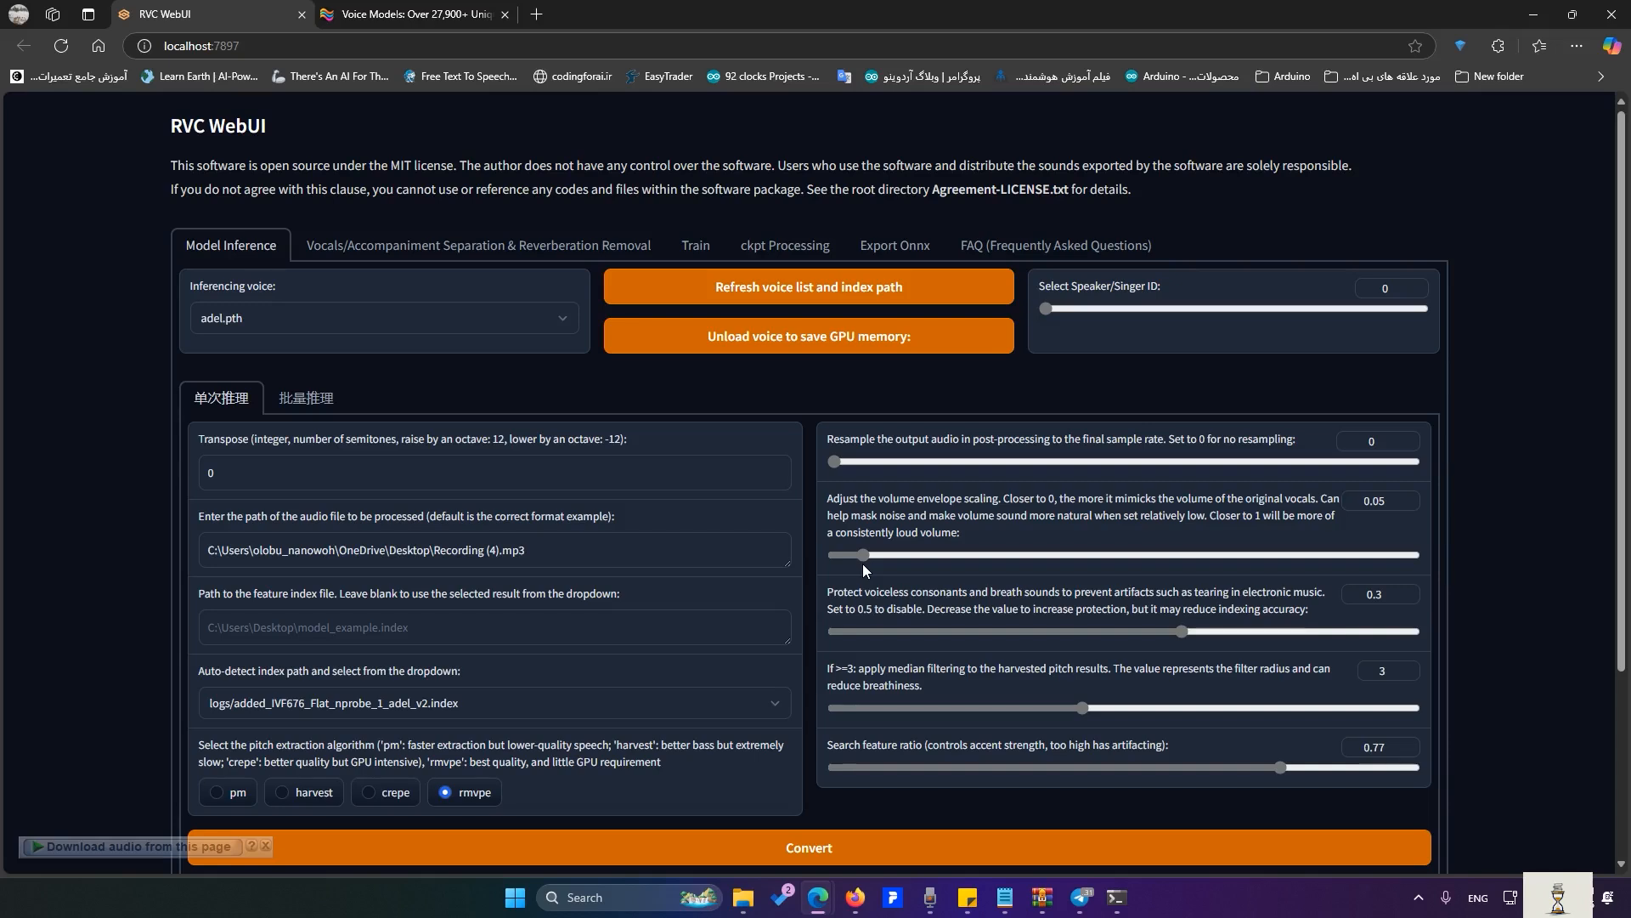
{"action": "left_click_drag", "start_coordinate": [863, 557], "coordinate": [1301, 589]}
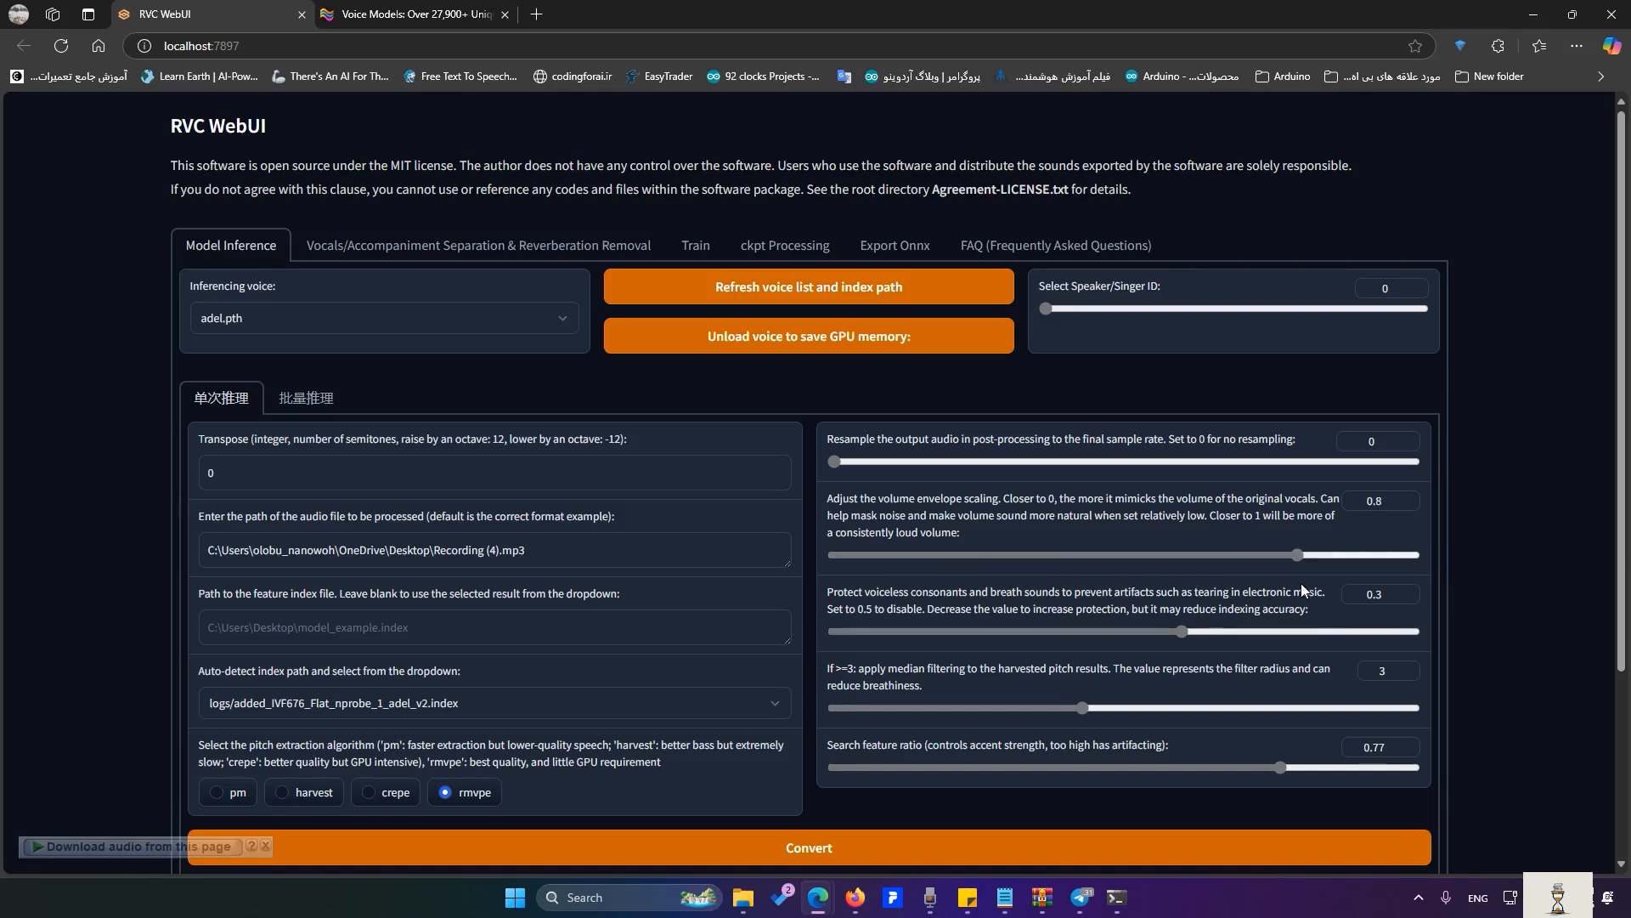
{"action": "left_click_drag", "start_coordinate": [1303, 589], "coordinate": [1063, 589]}
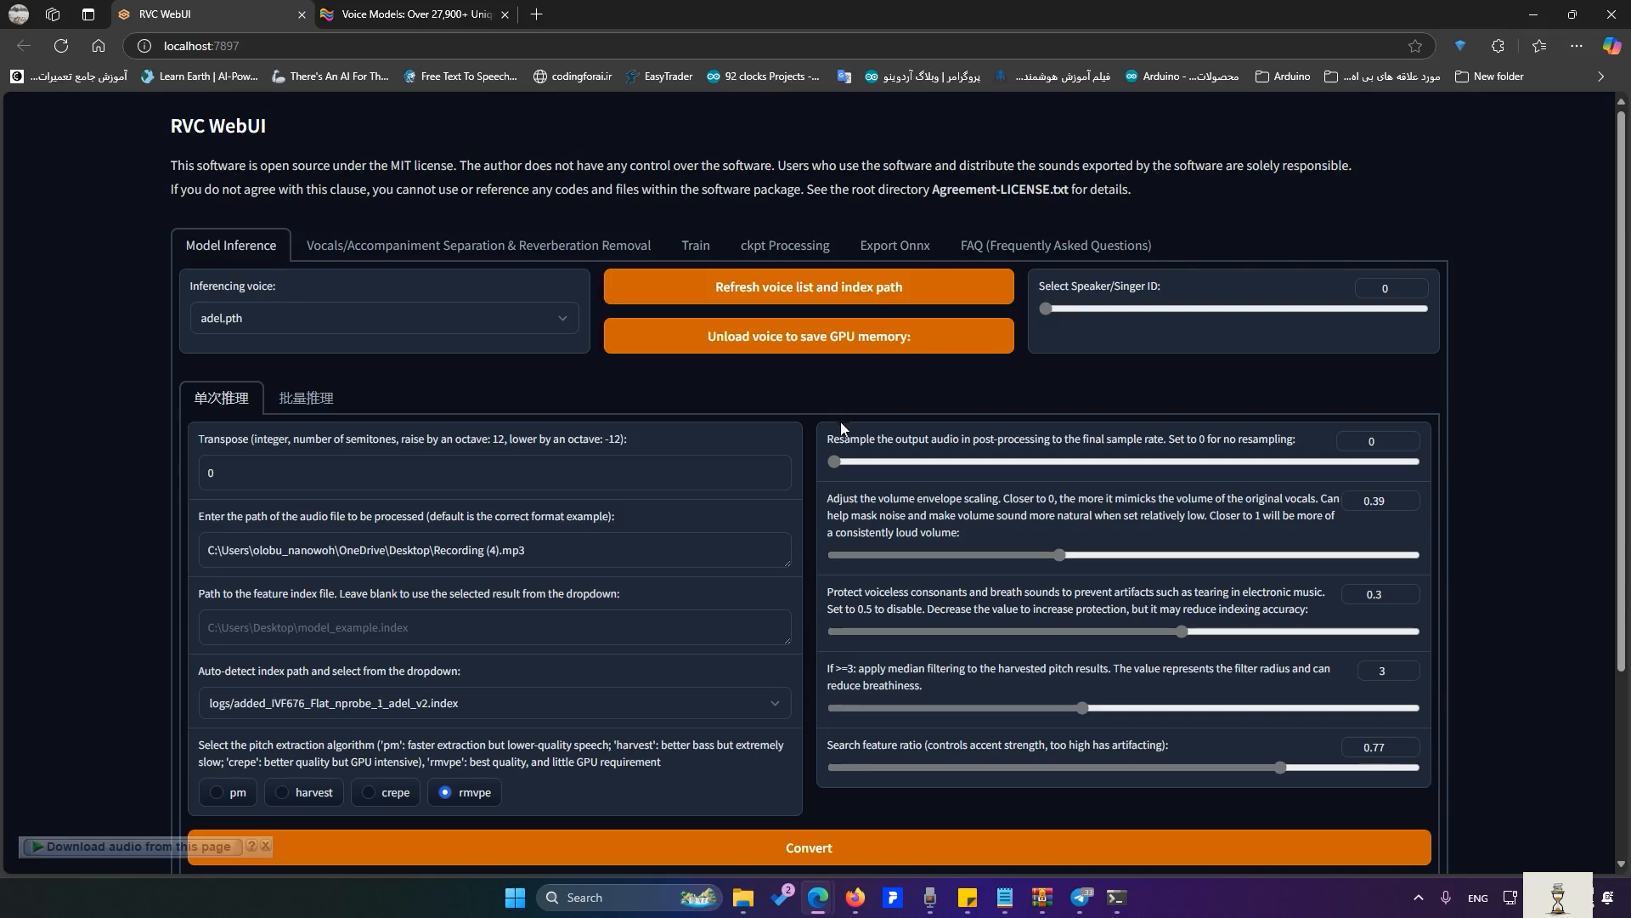
- Raise consonant protection to 0.5 and convert, then lower protection to 0.31
{"action": "mouse_move", "coordinate": [833, 466]}
{"action": "left_mouse_down"}
{"action": "mouse_move", "coordinate": [1426, 479]}
{"action": "mouse_move", "coordinate": [822, 464]}
{"action": "left_mouse_up"}
{"action": "scroll", "coordinate": [823, 462], "scroll_direction": "down", "scroll_amount": 2}
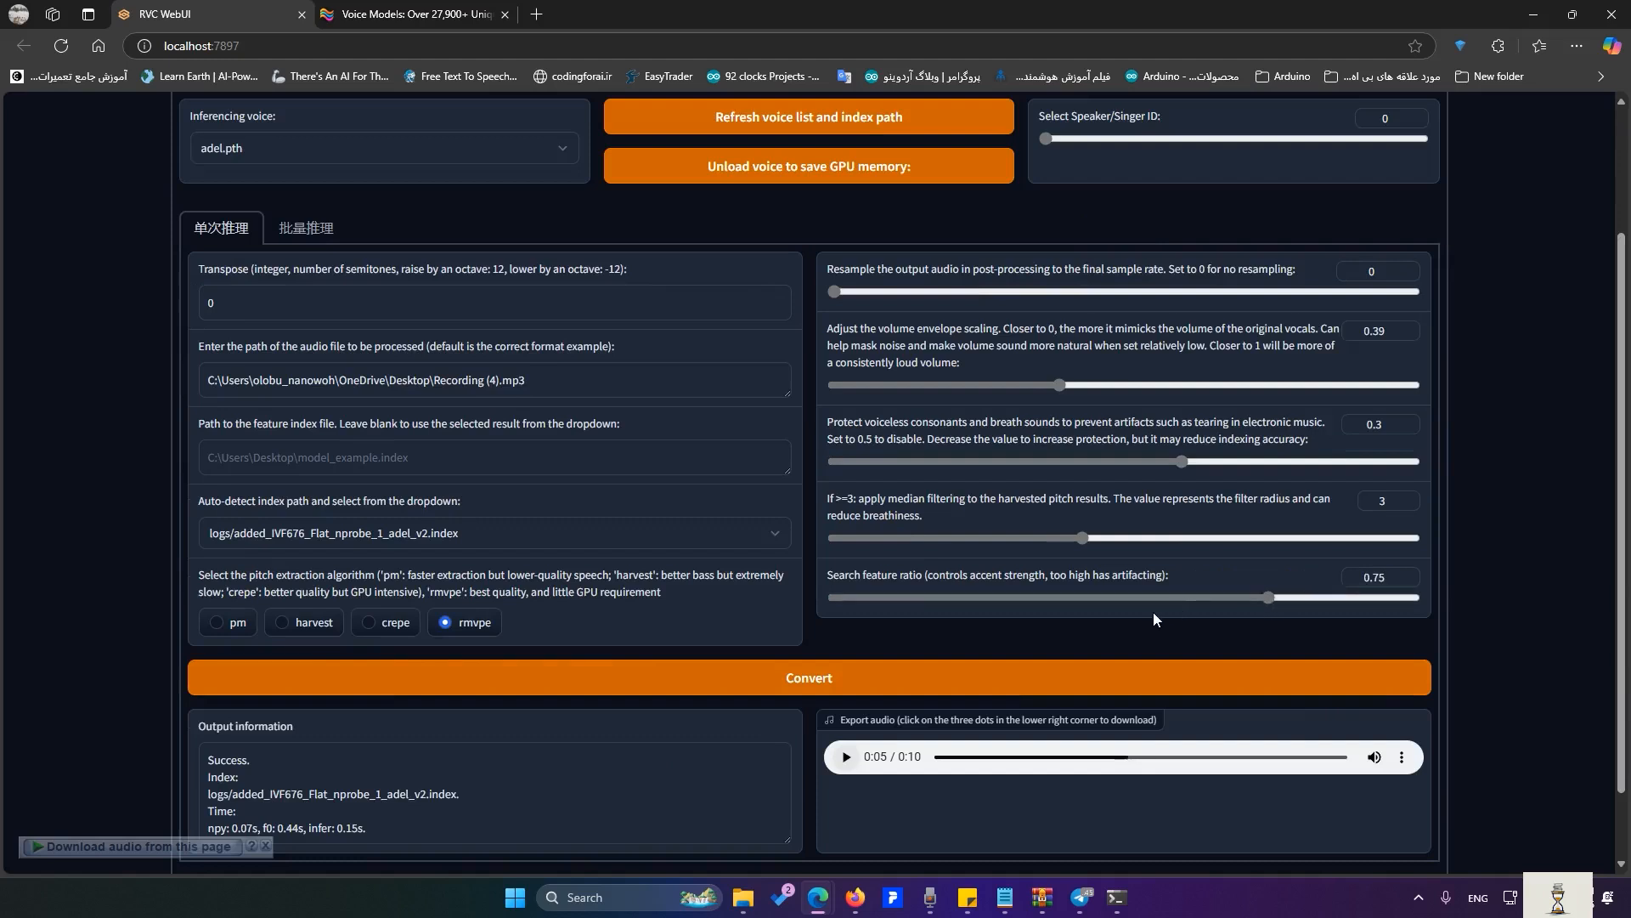
{"action": "left_click_drag", "start_coordinate": [1182, 462], "coordinate": [1433, 451]}
{"action": "left_click", "coordinate": [1062, 673]}
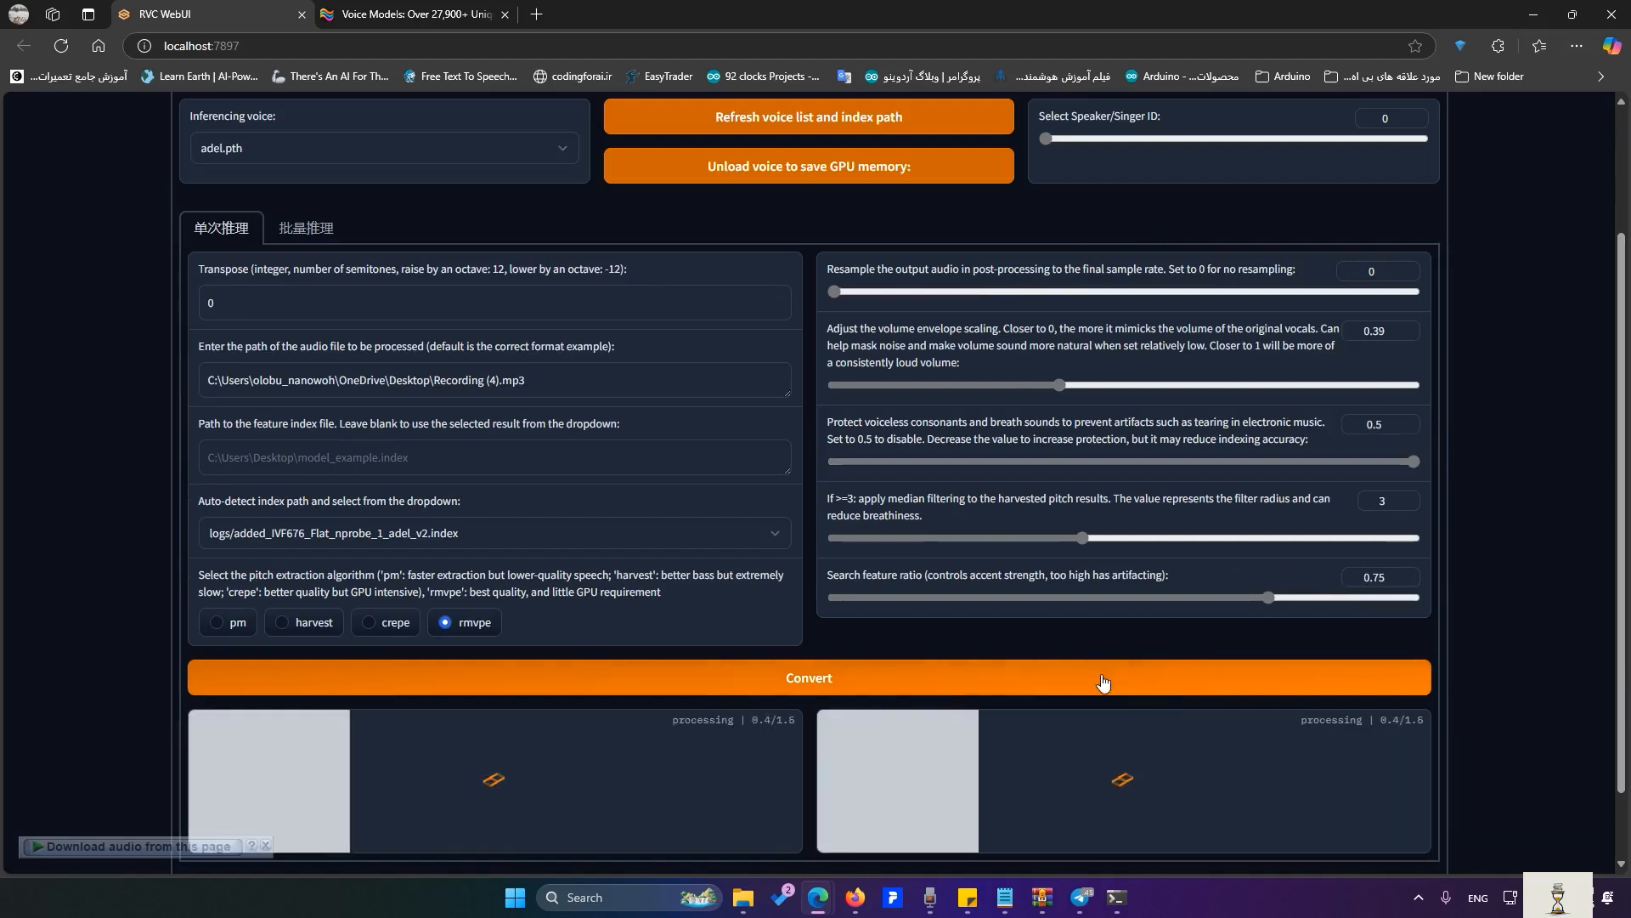
{"action": "left_click", "coordinate": [1192, 463]}
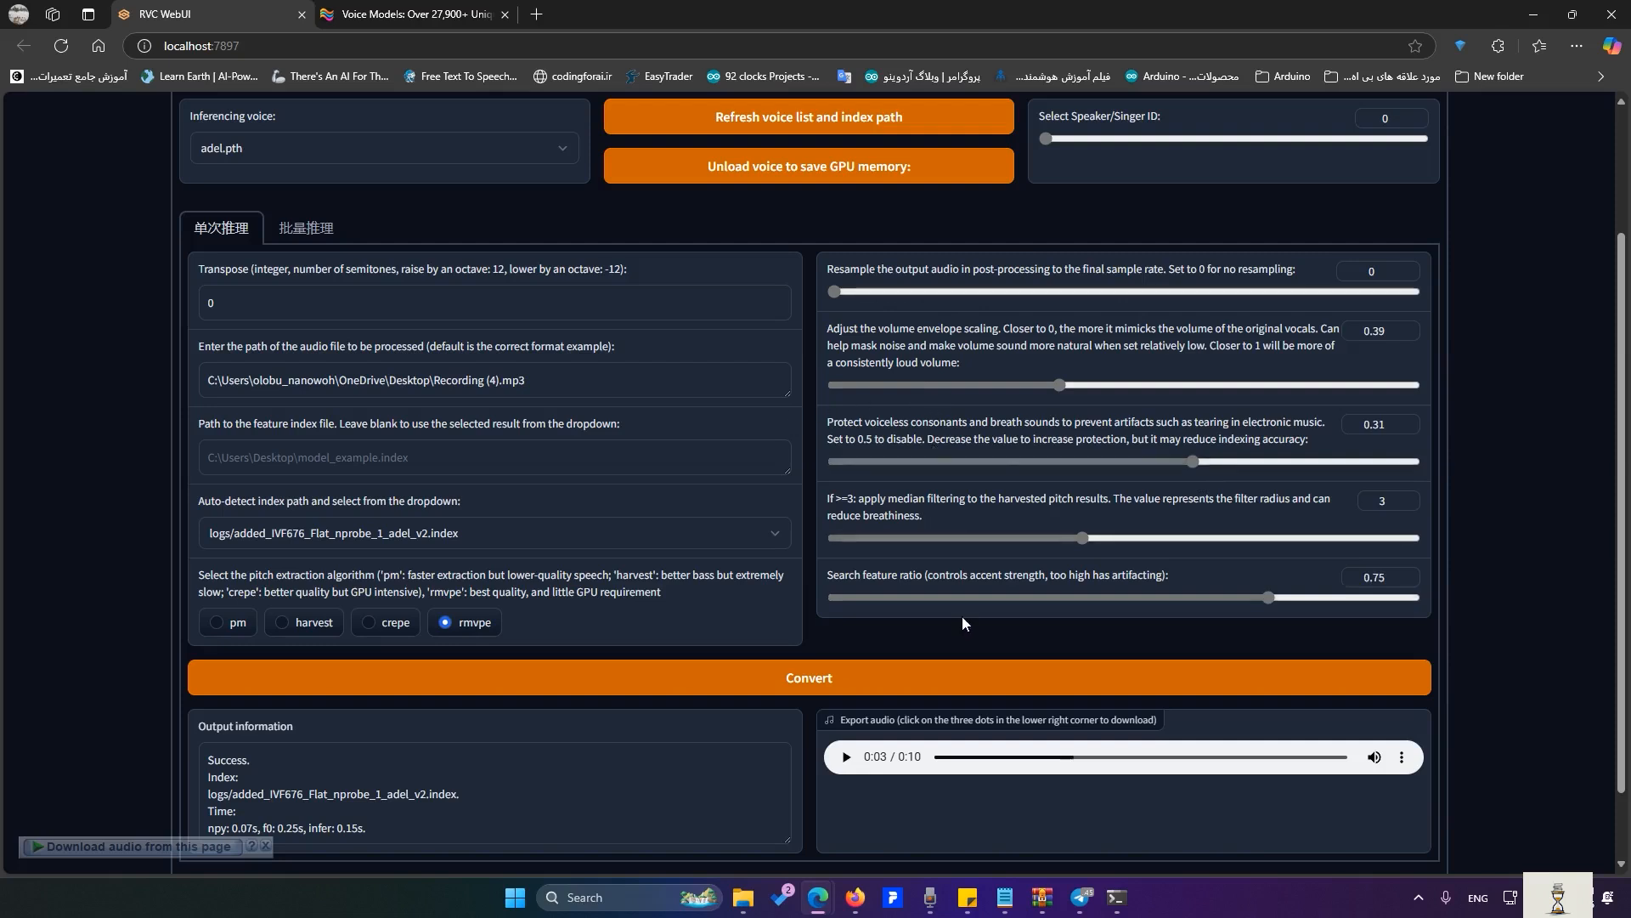
{"action": "left_click", "coordinate": [915, 385]}
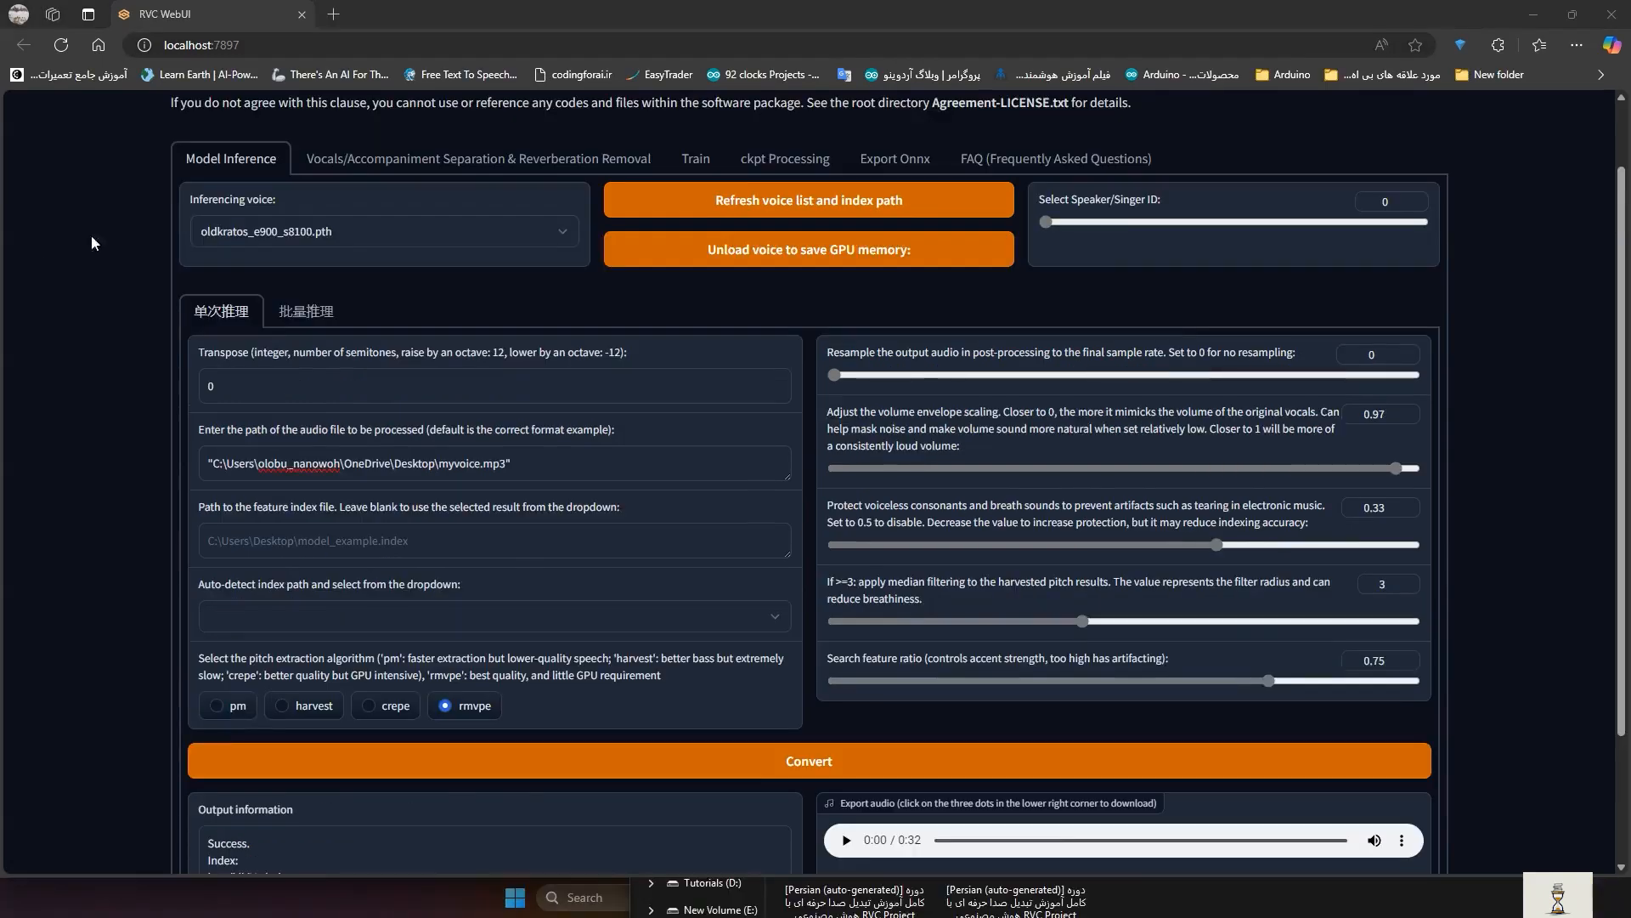
- Select the kikiV1.pth voice model with the logs/kikiV1.index feature index
{"action": "left_click", "coordinate": [239, 226]}
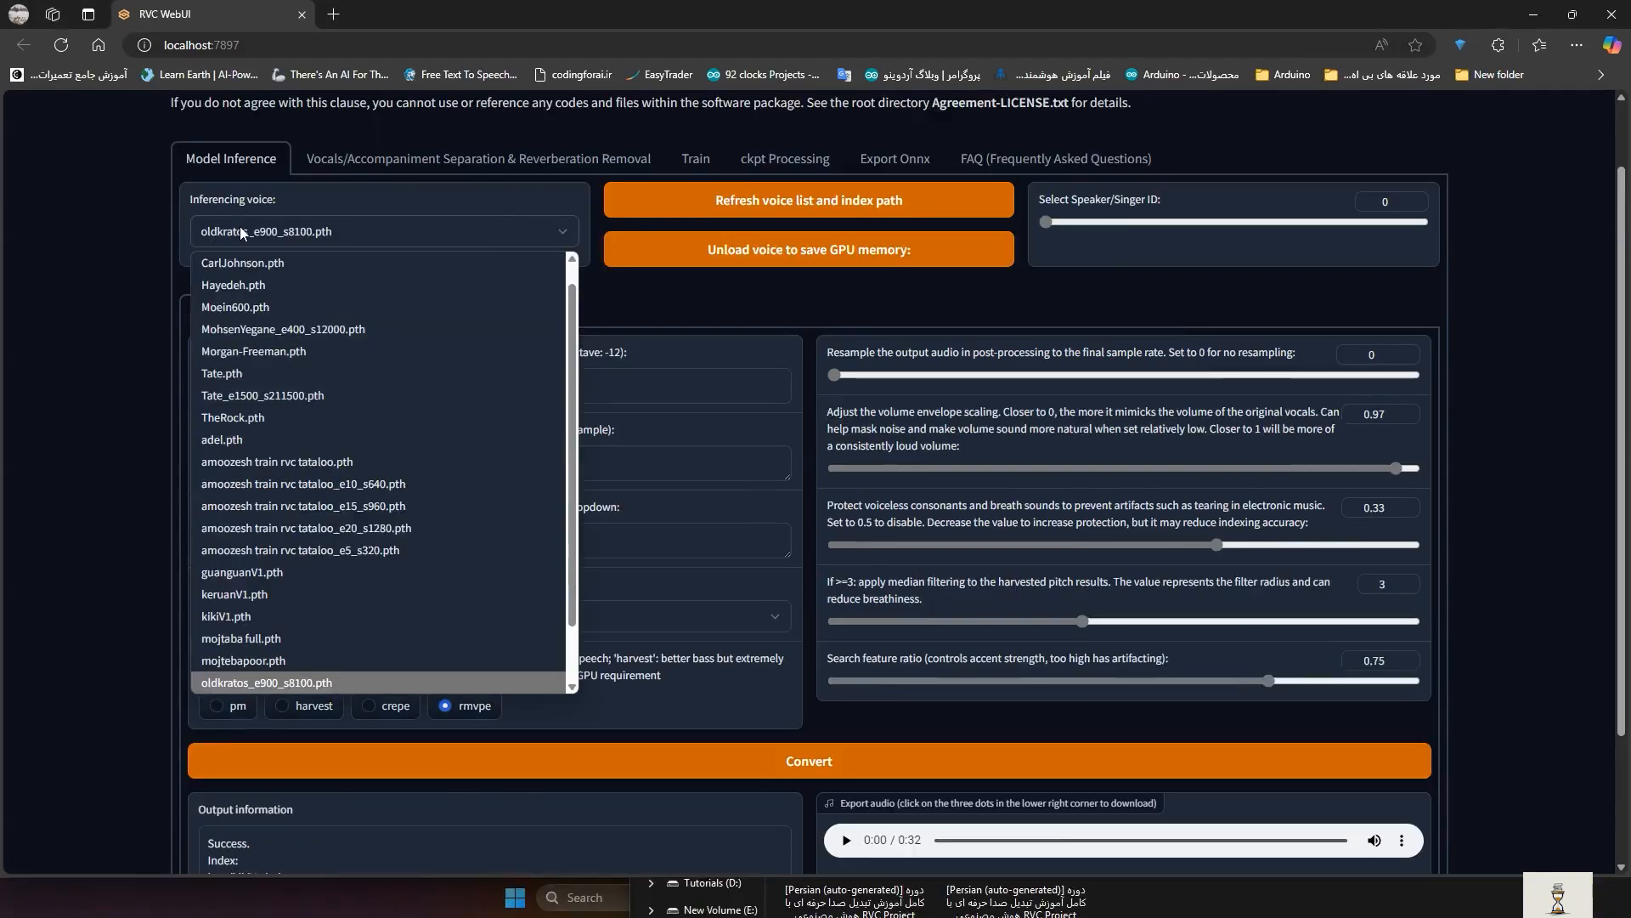
{"action": "left_click", "coordinate": [239, 624]}
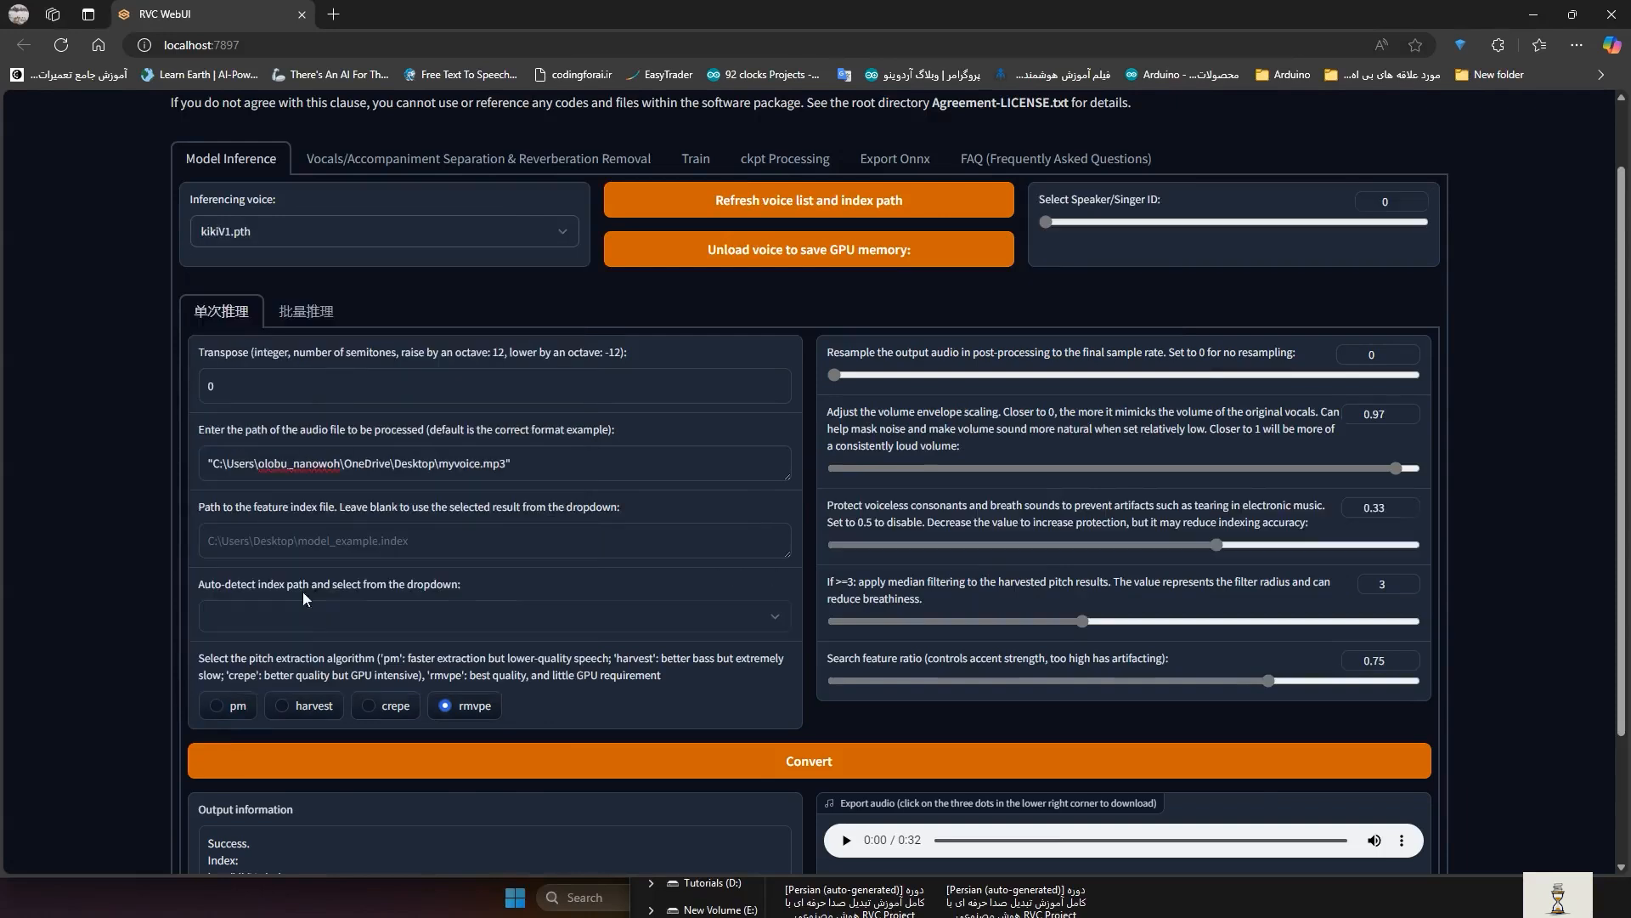
{"action": "left_click", "coordinate": [371, 618]}
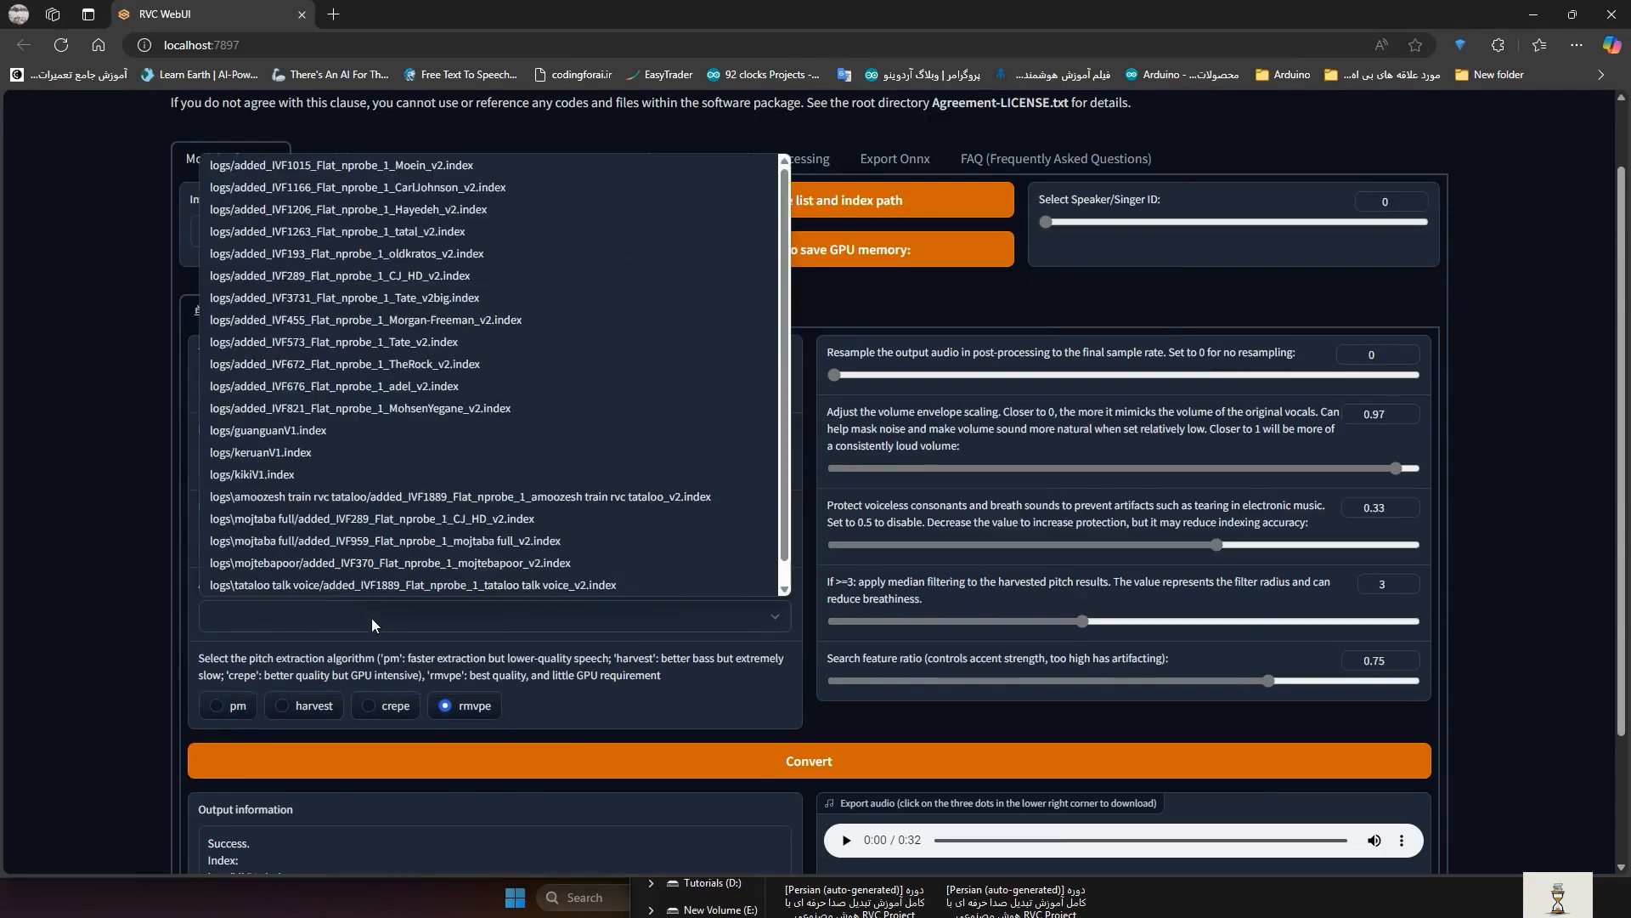
{"action": "left_click", "coordinate": [317, 481]}
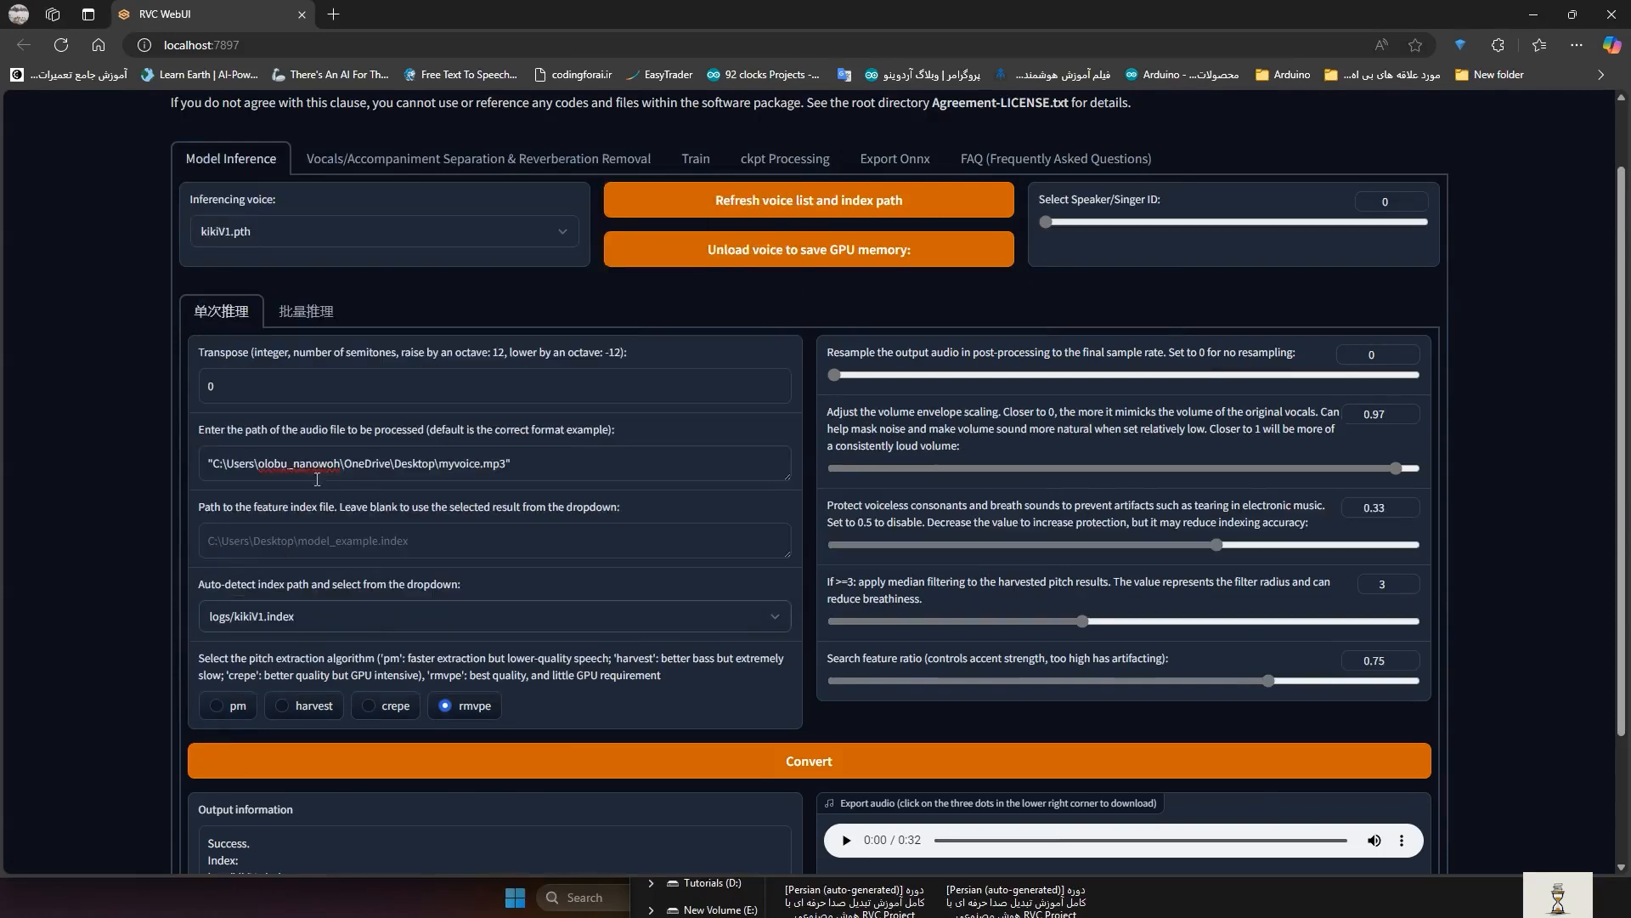
- Convert myvoice.mp3 with kikiV1 and play the 32-second result
{"action": "left_click", "coordinate": [668, 768]}
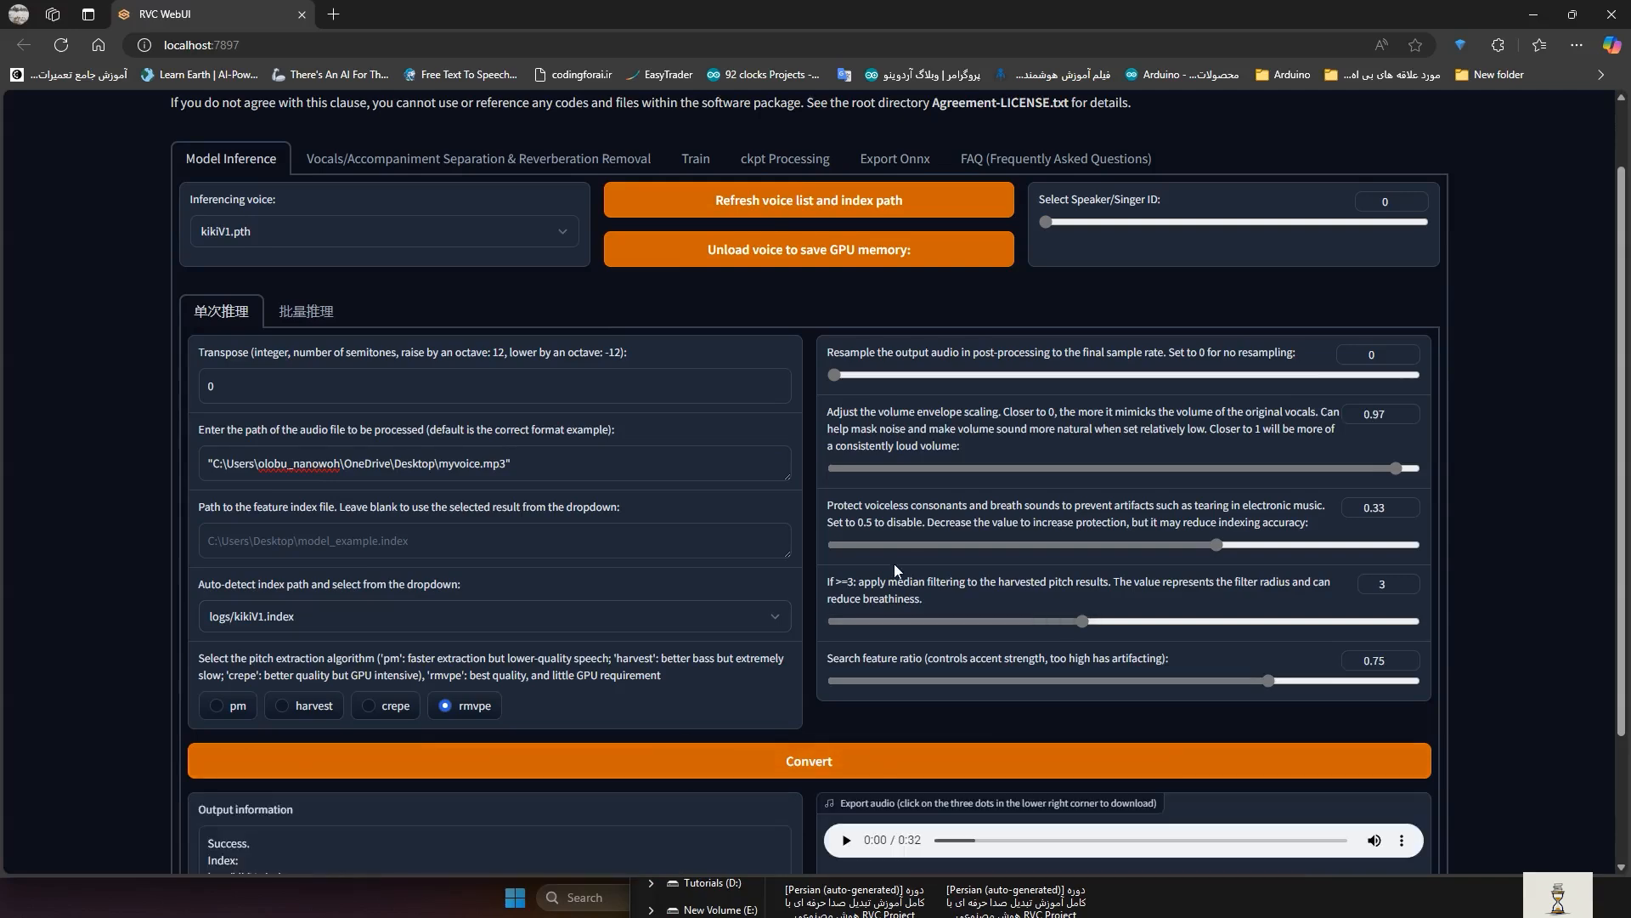
{"action": "scroll", "coordinate": [835, 773], "scroll_direction": "down", "scroll_amount": 1}
{"action": "left_click", "coordinate": [835, 767]}
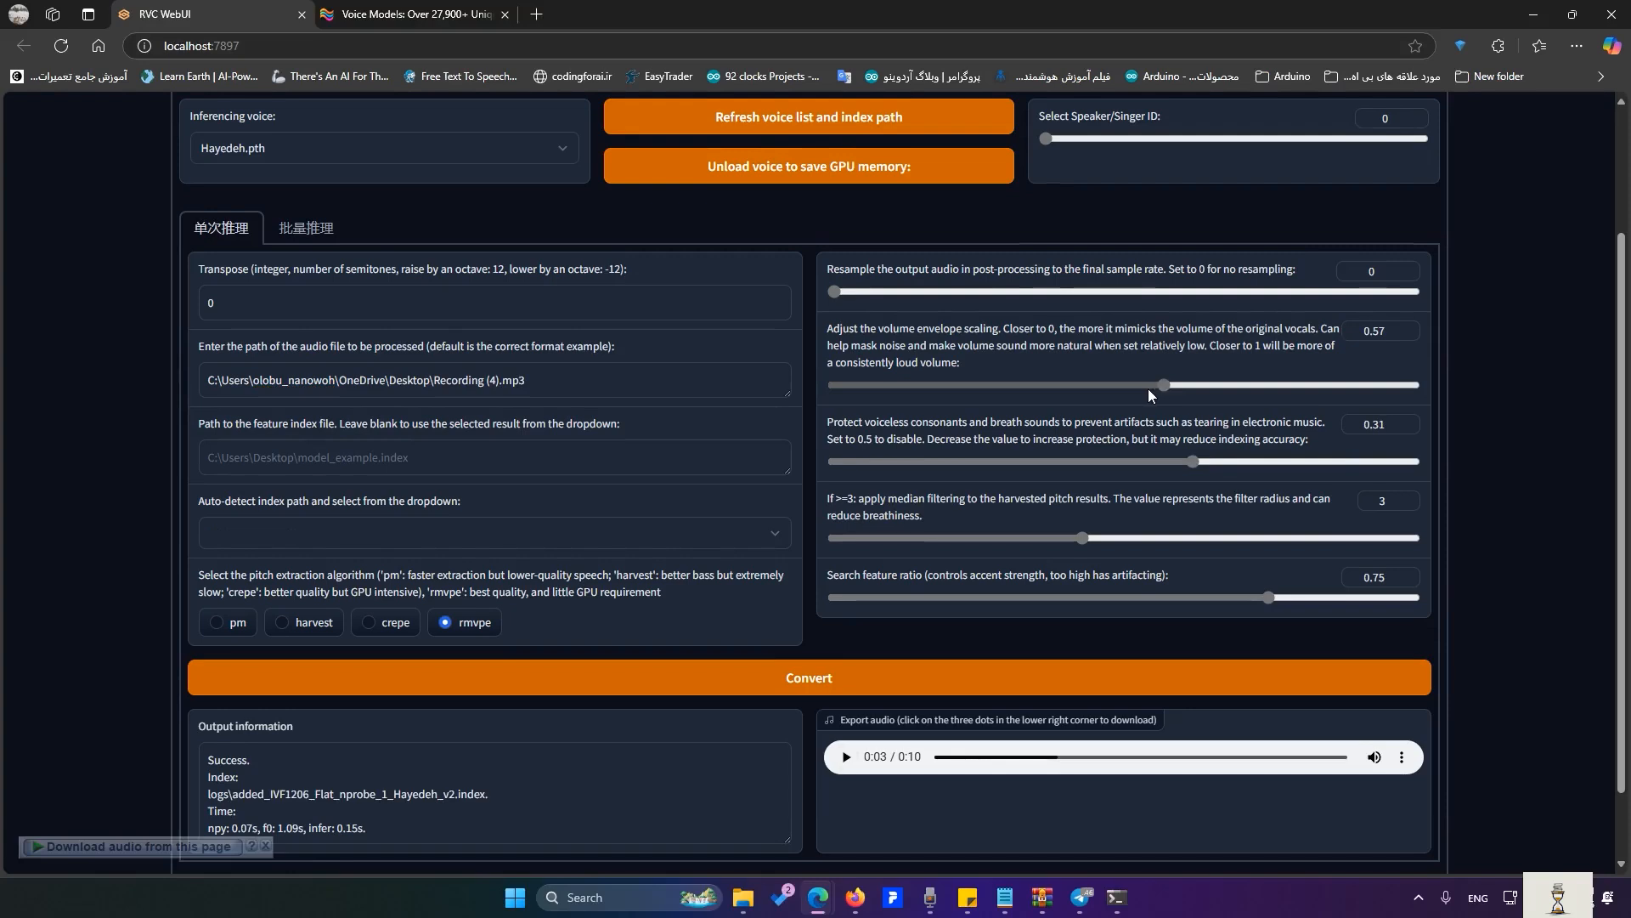
{"action": "left_click", "coordinate": [265, 277]}
{"action": "key", "text": "alt+shift"}
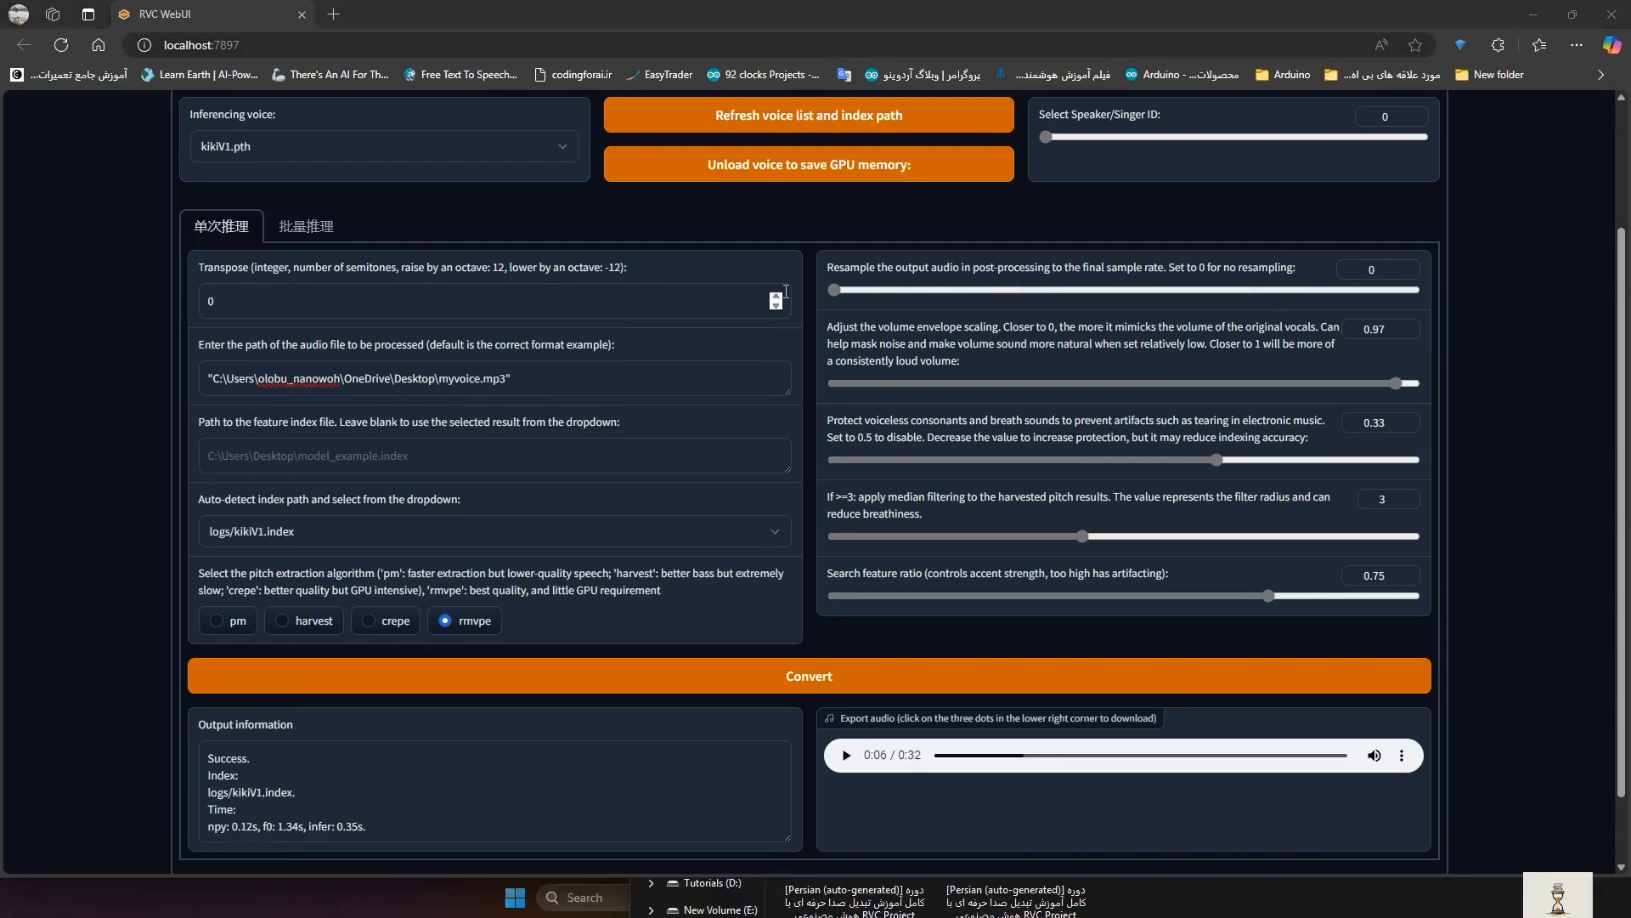
- Reconvert with transpose raised to 12 semitones, then play and pause the new output
{"action": "left_click", "coordinate": [778, 296]}
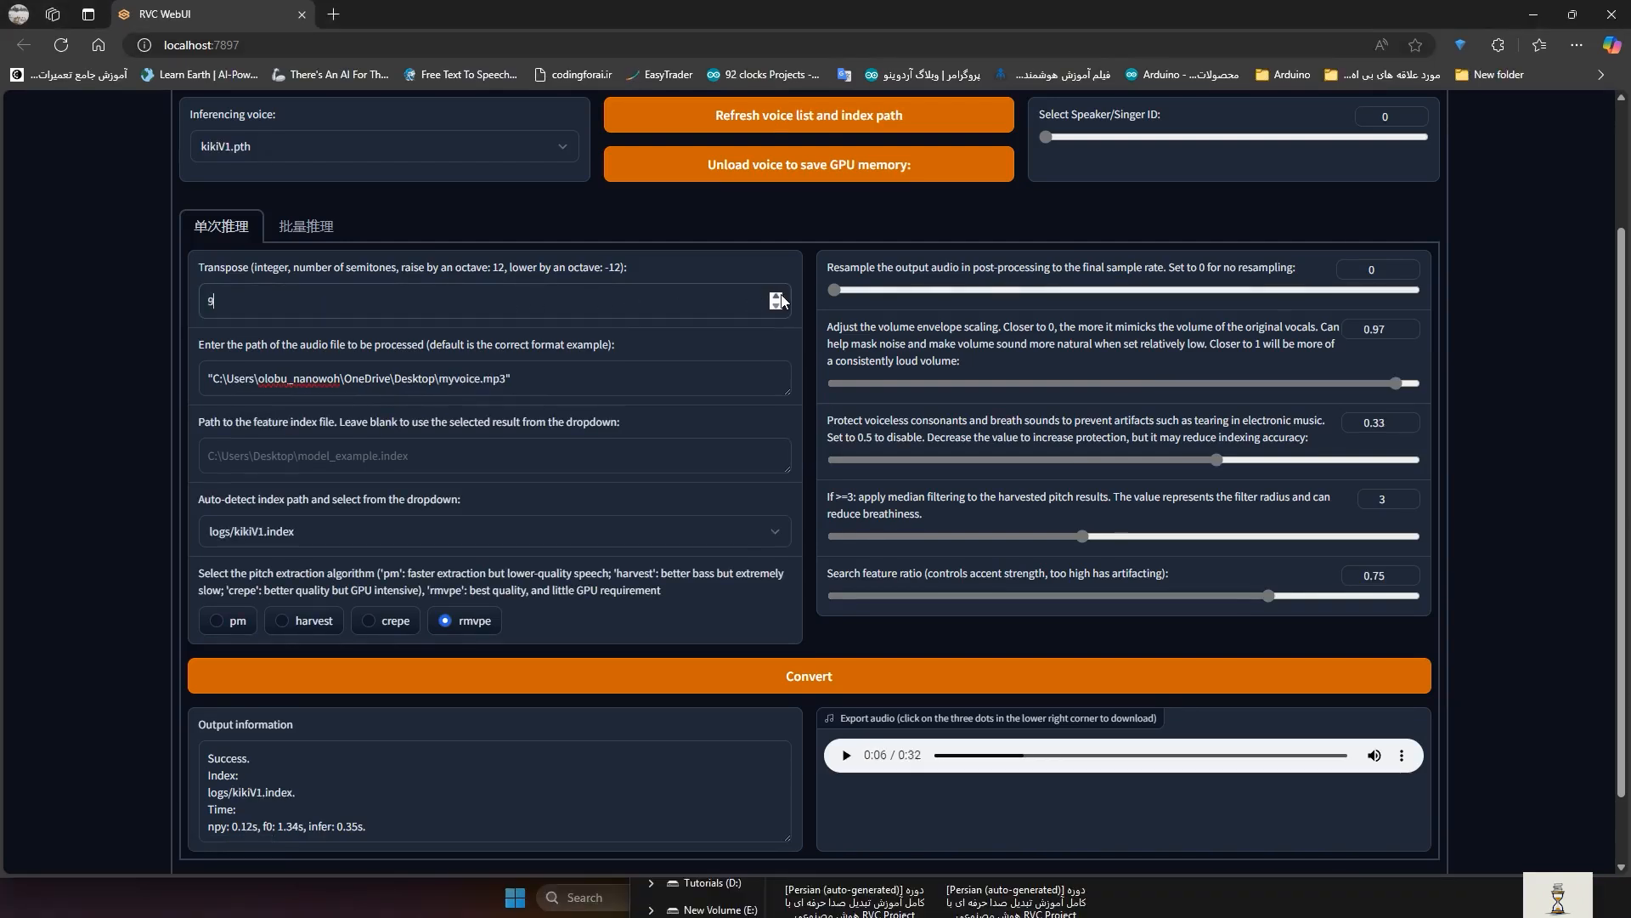
{"action": "left_click", "coordinate": [778, 297]}
{"action": "left_click", "coordinate": [779, 296]}
{"action": "left_click", "coordinate": [779, 296]}
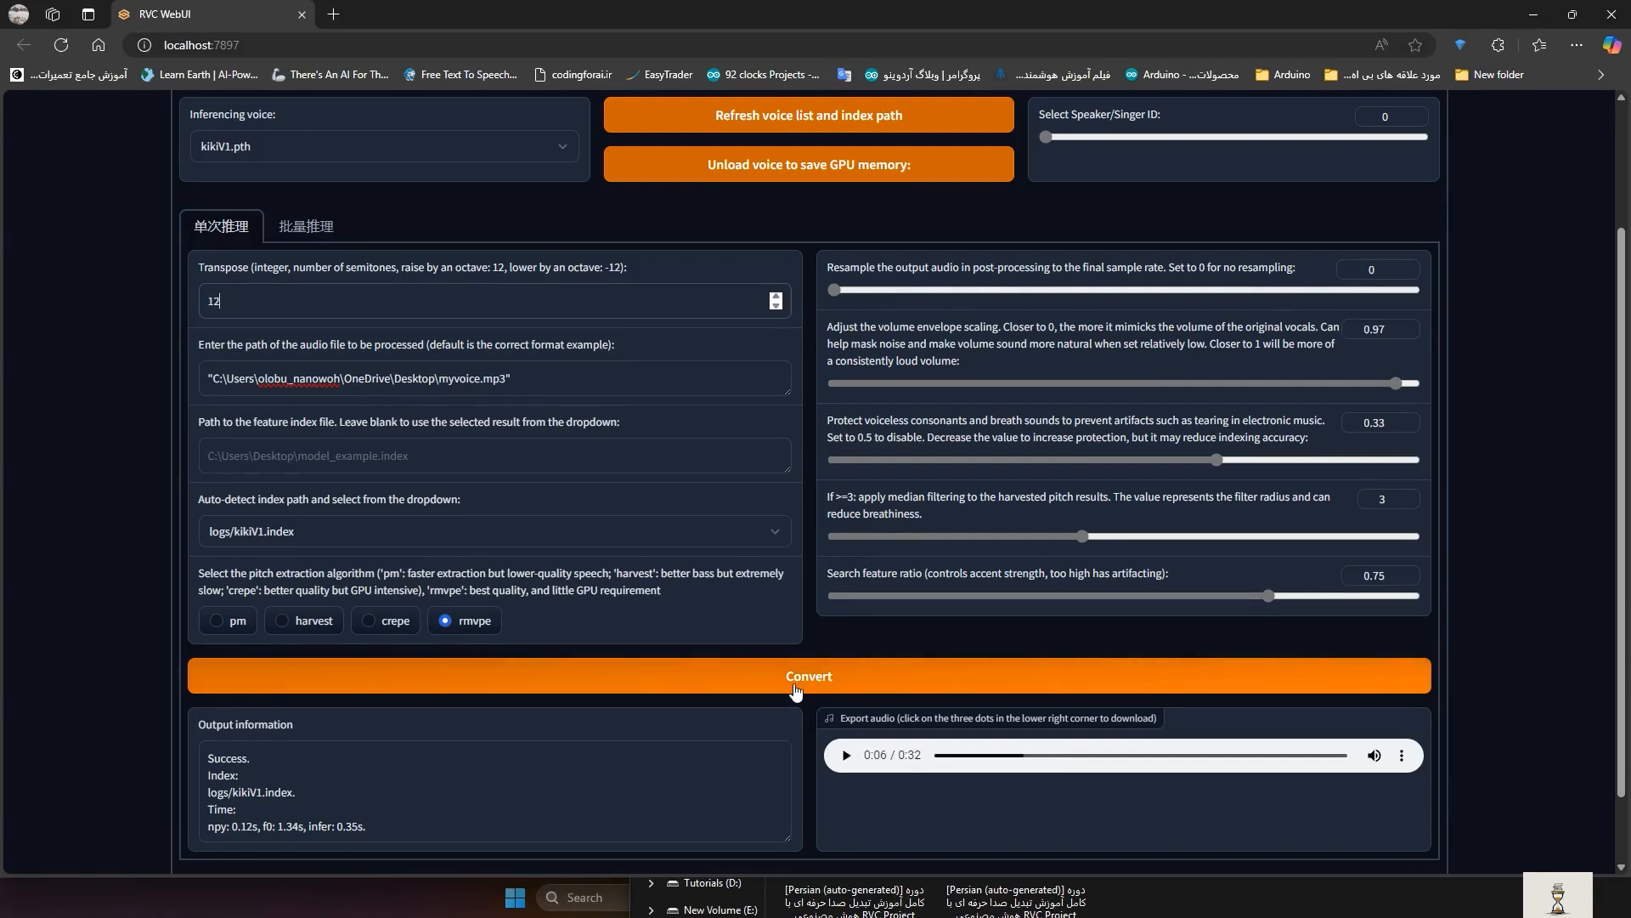
{"action": "left_click", "coordinate": [796, 689]}
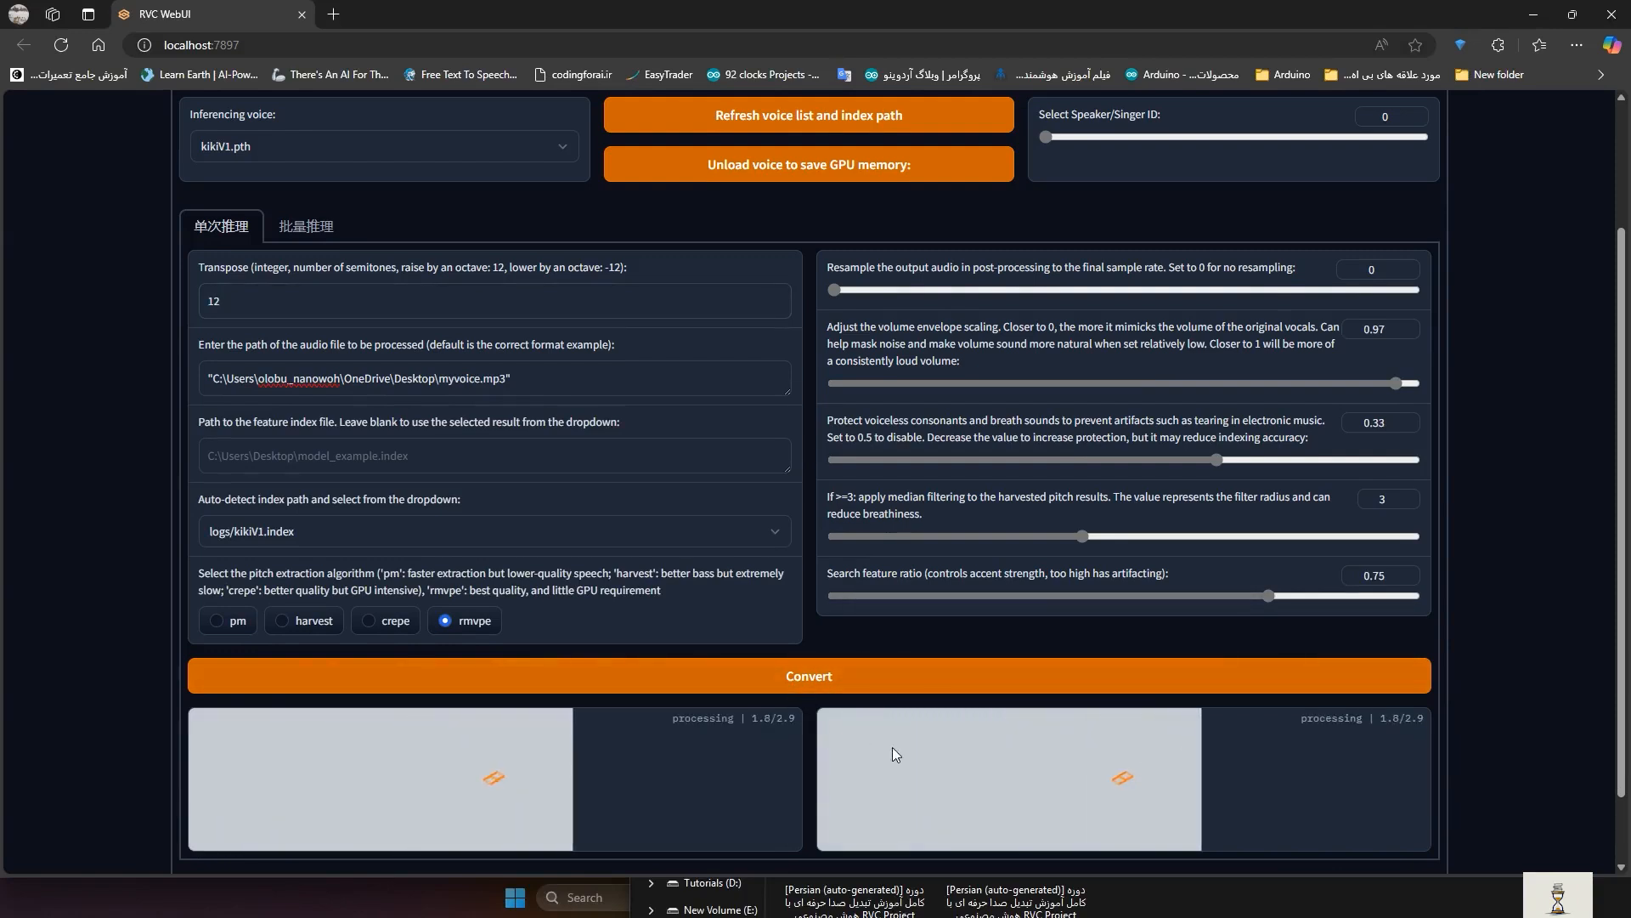
{"action": "left_click", "coordinate": [846, 755]}
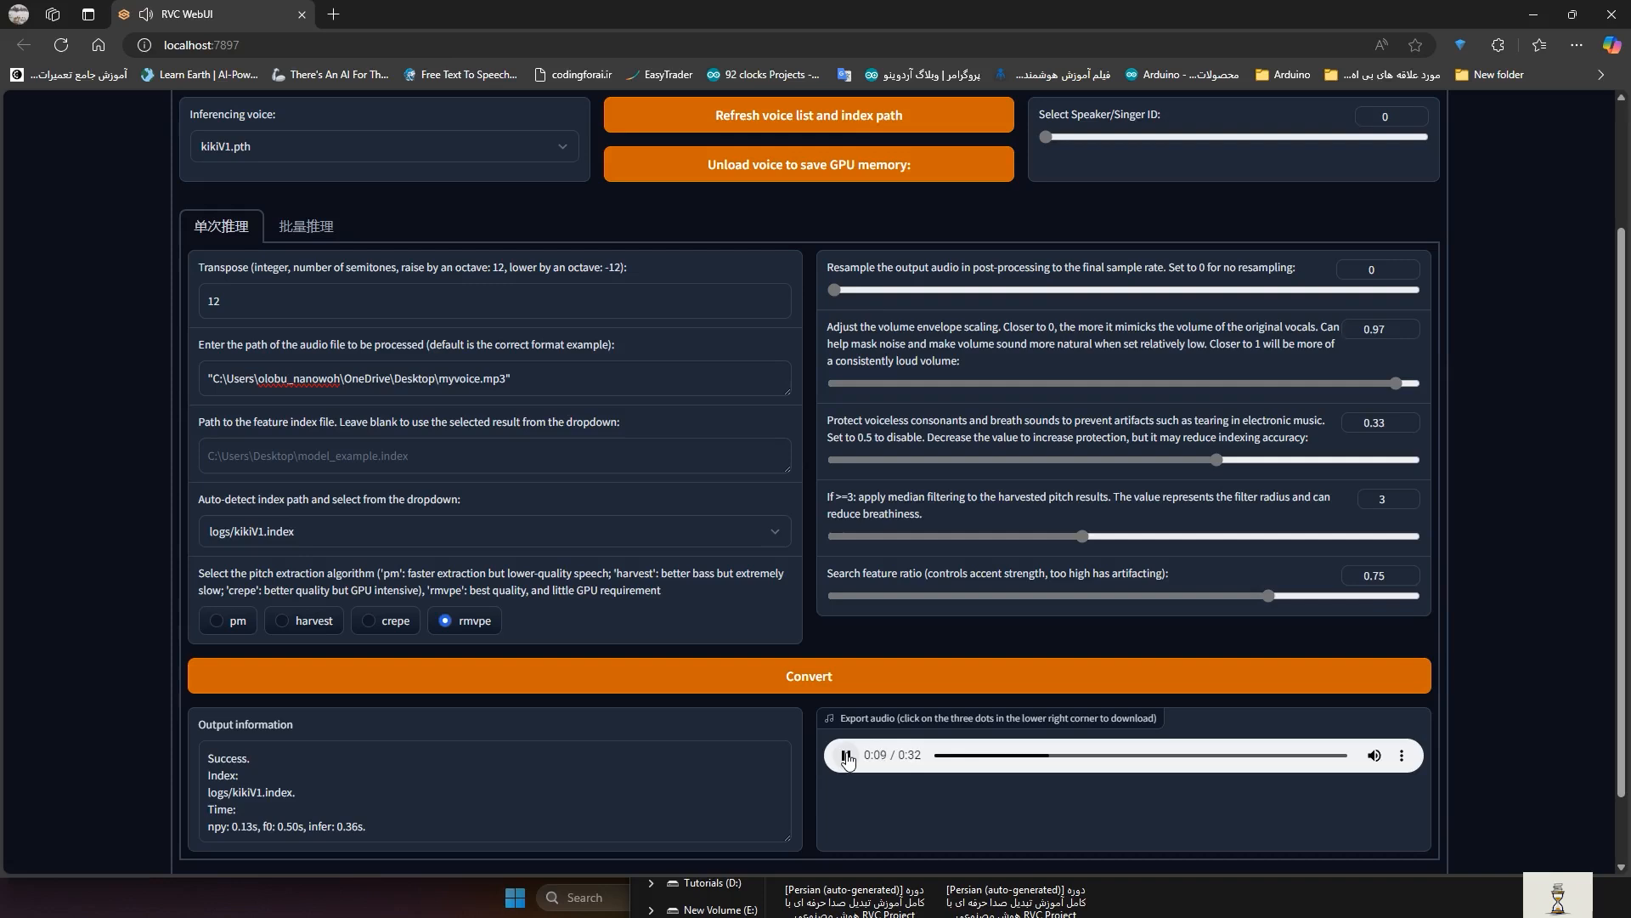
{"action": "left_click", "coordinate": [847, 755]}
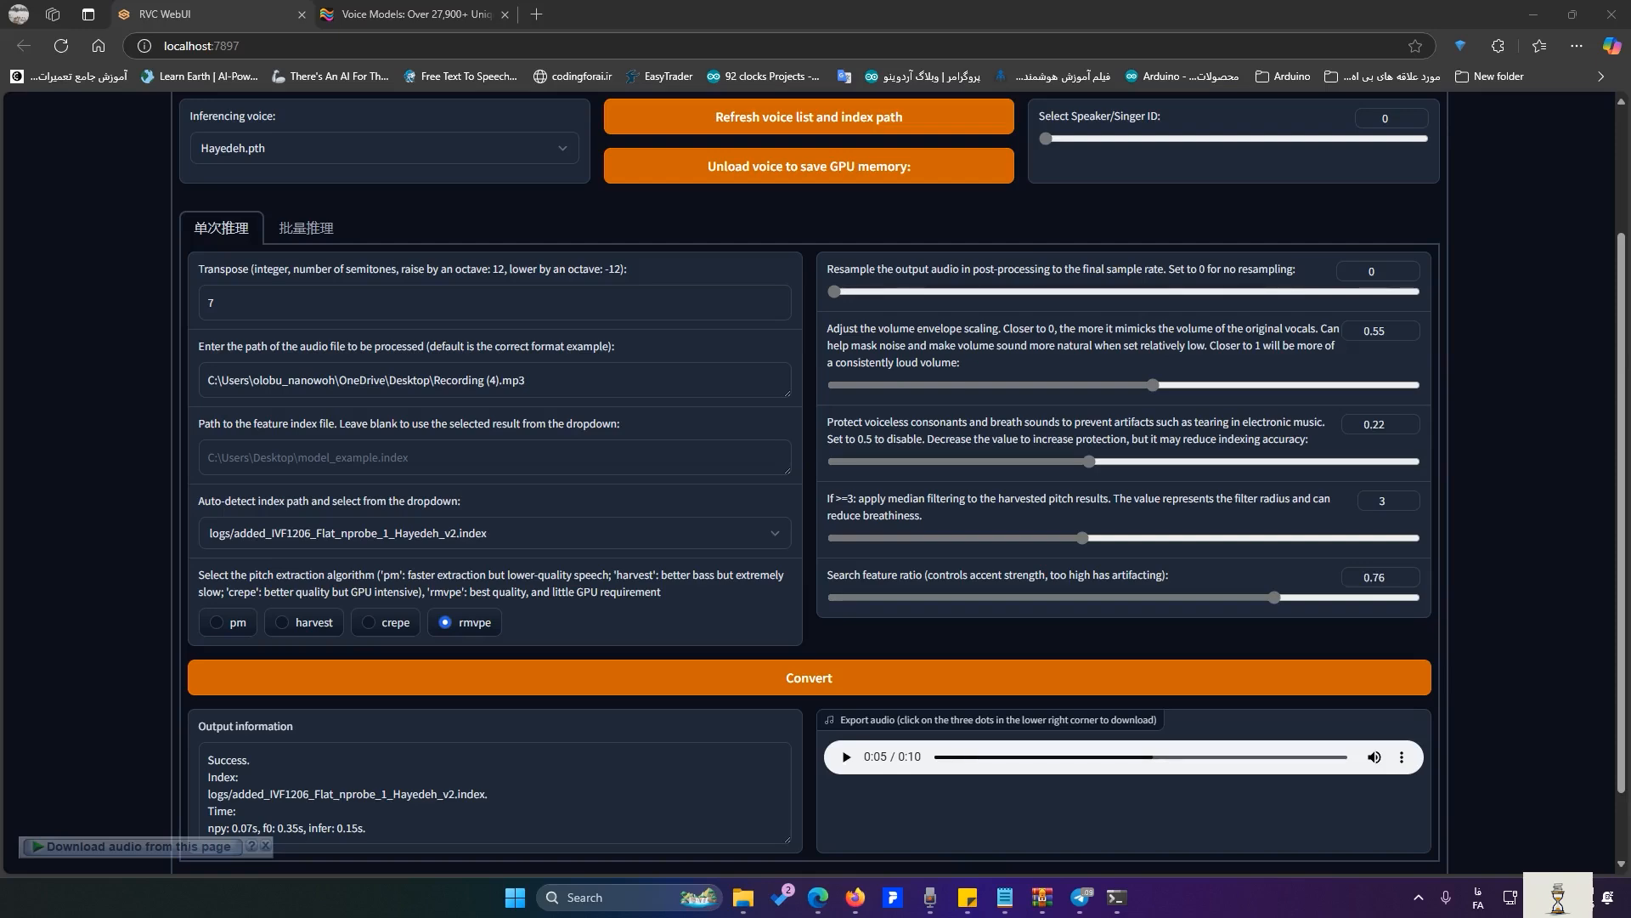
- Download the Hayedeh output audio as tmp13d93xil.wav into Downloads\Music
{"action": "scroll", "coordinate": [1164, 772], "scroll_direction": "down", "scroll_amount": 1}
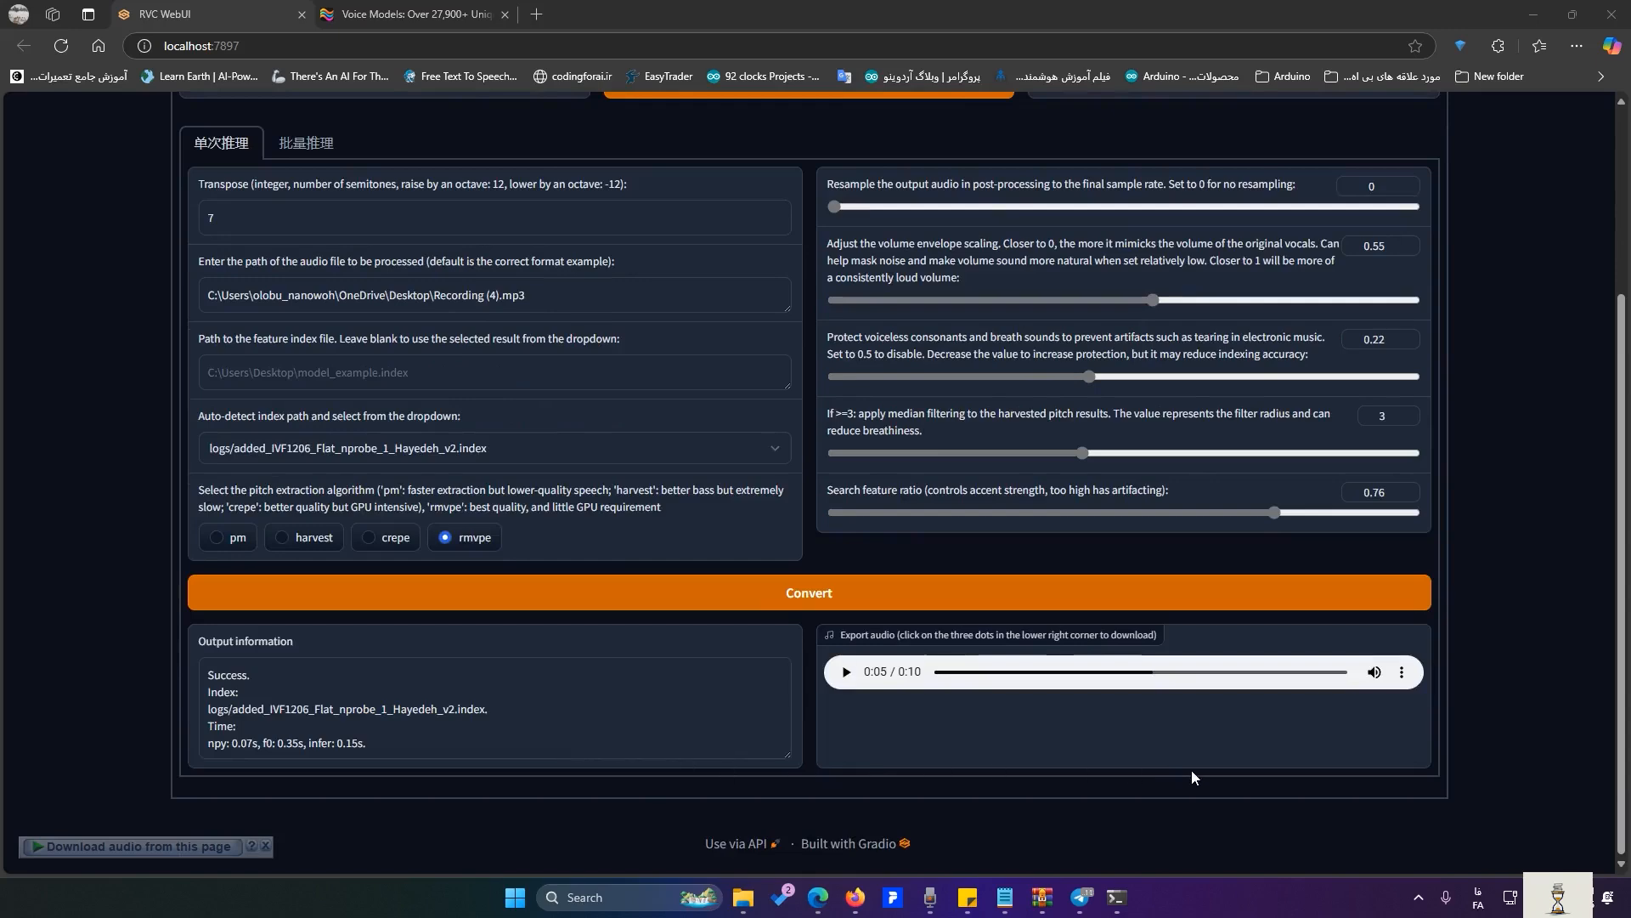
{"action": "scroll", "coordinate": [1191, 768], "scroll_direction": "up", "scroll_amount": 2}
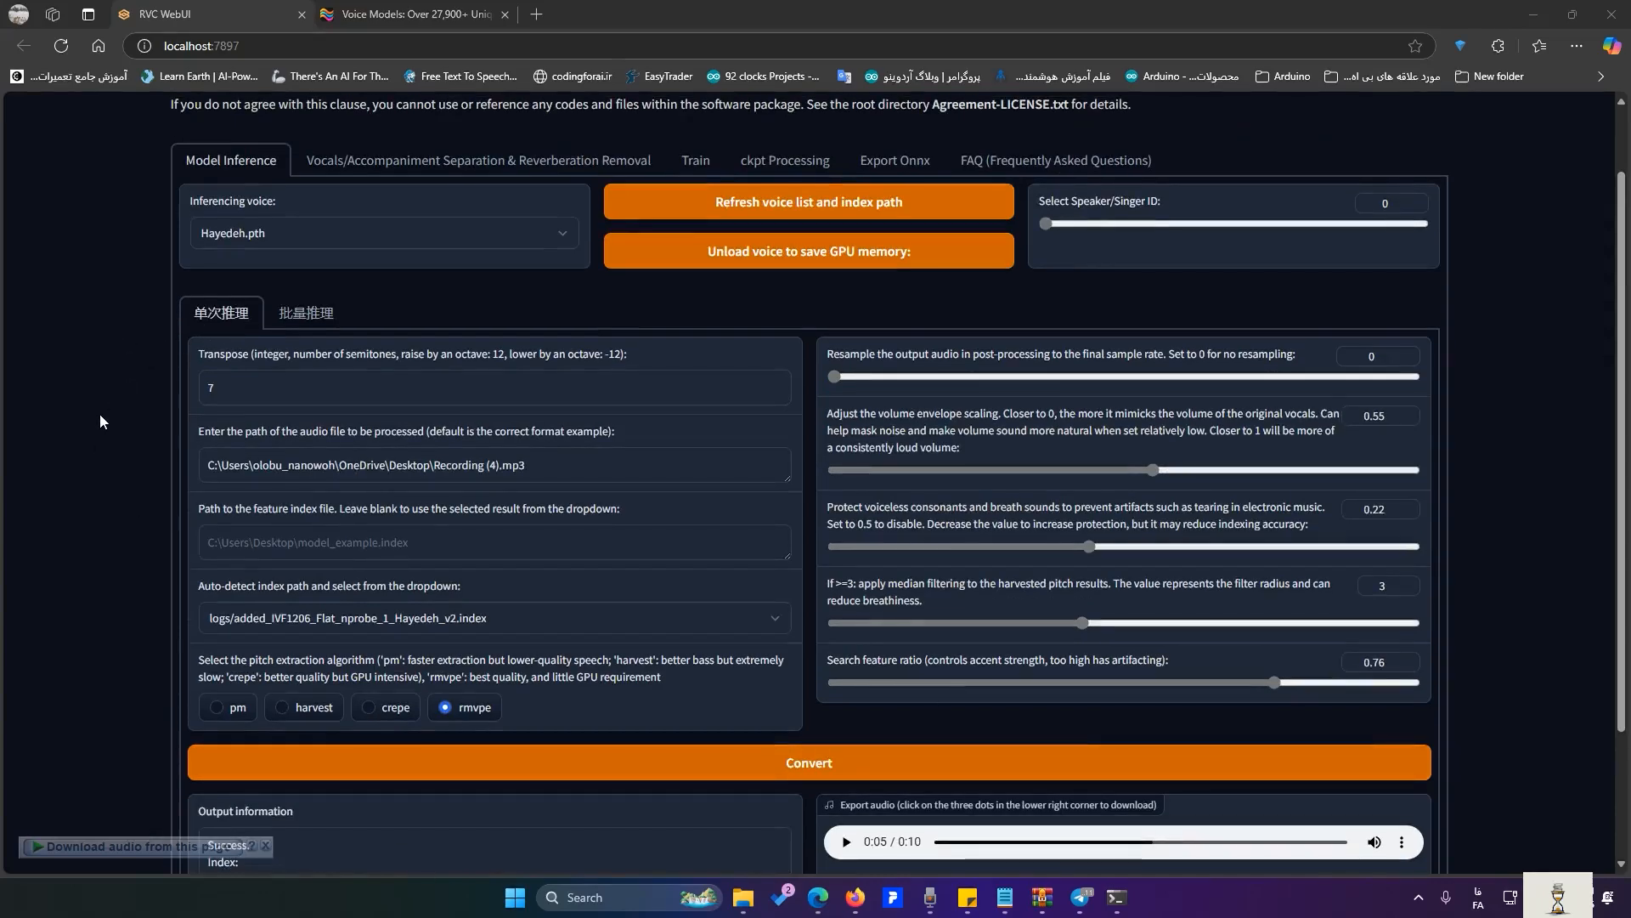
{"action": "scroll", "coordinate": [99, 420], "scroll_direction": "down", "scroll_amount": 1}
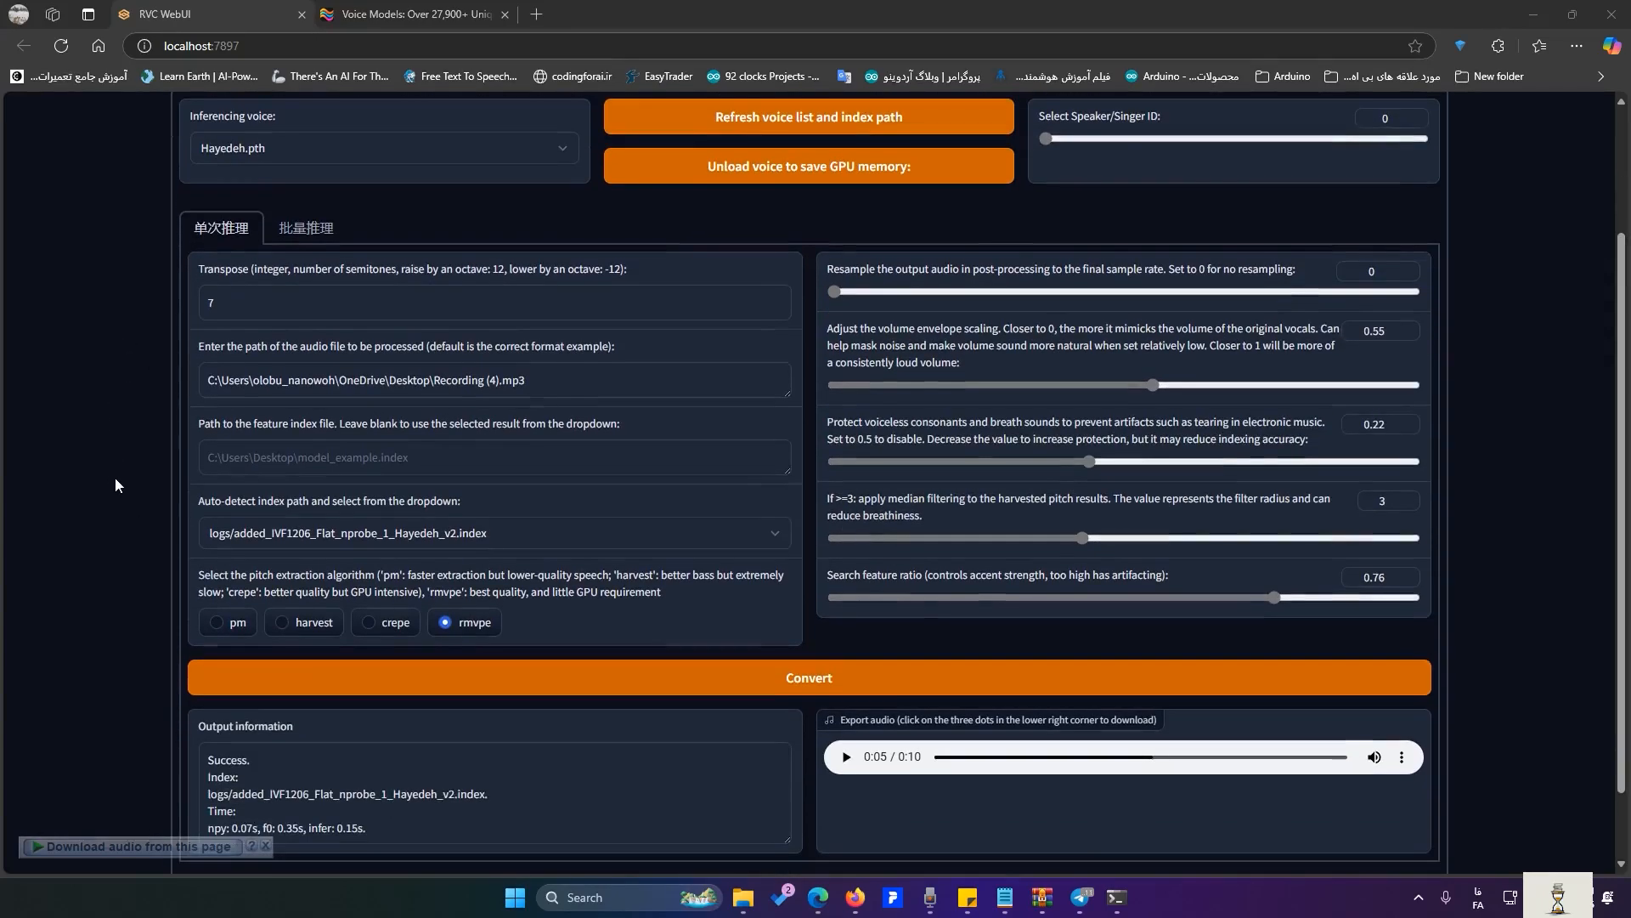
{"action": "left_click", "coordinate": [1401, 757]}
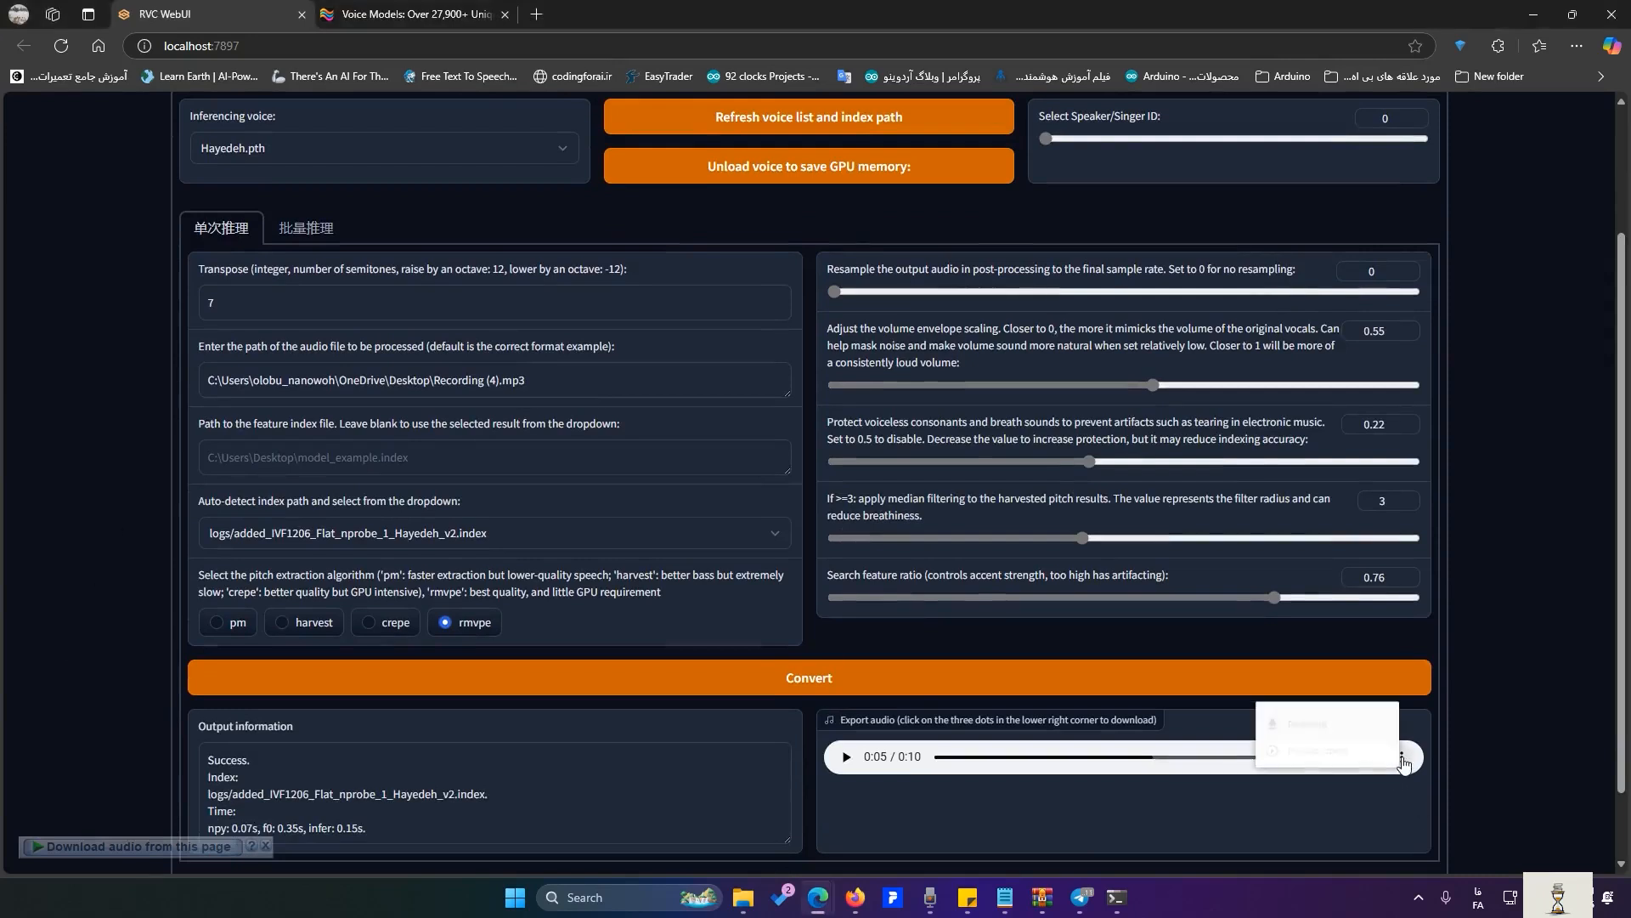
{"action": "left_click", "coordinate": [1362, 721]}
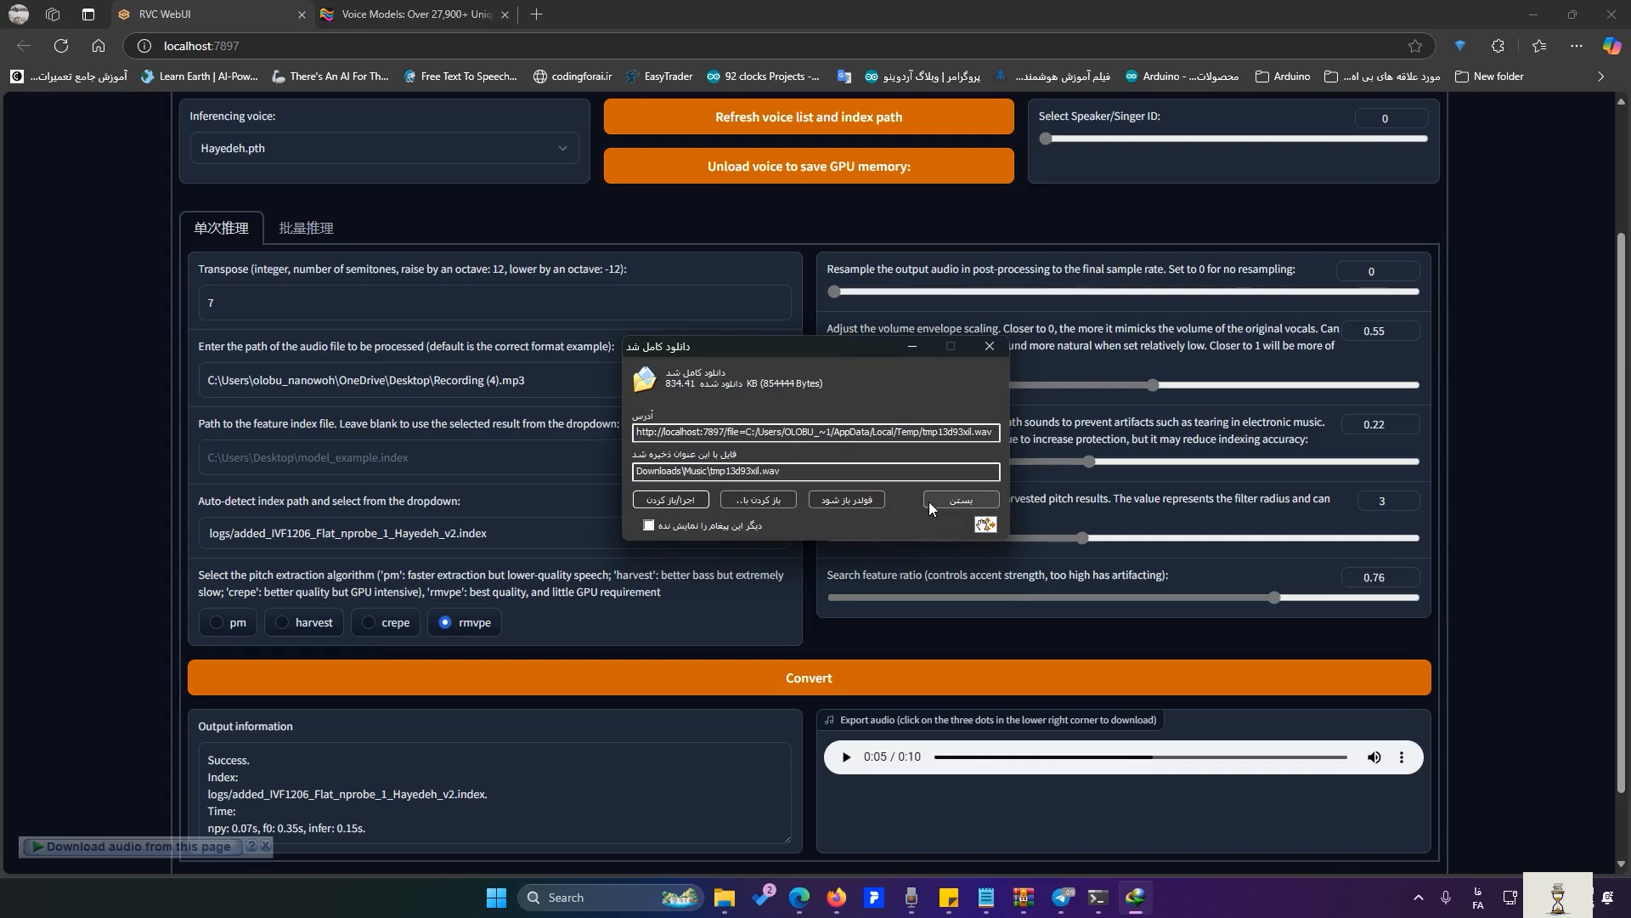
{"action": "left_click", "coordinate": [929, 506]}
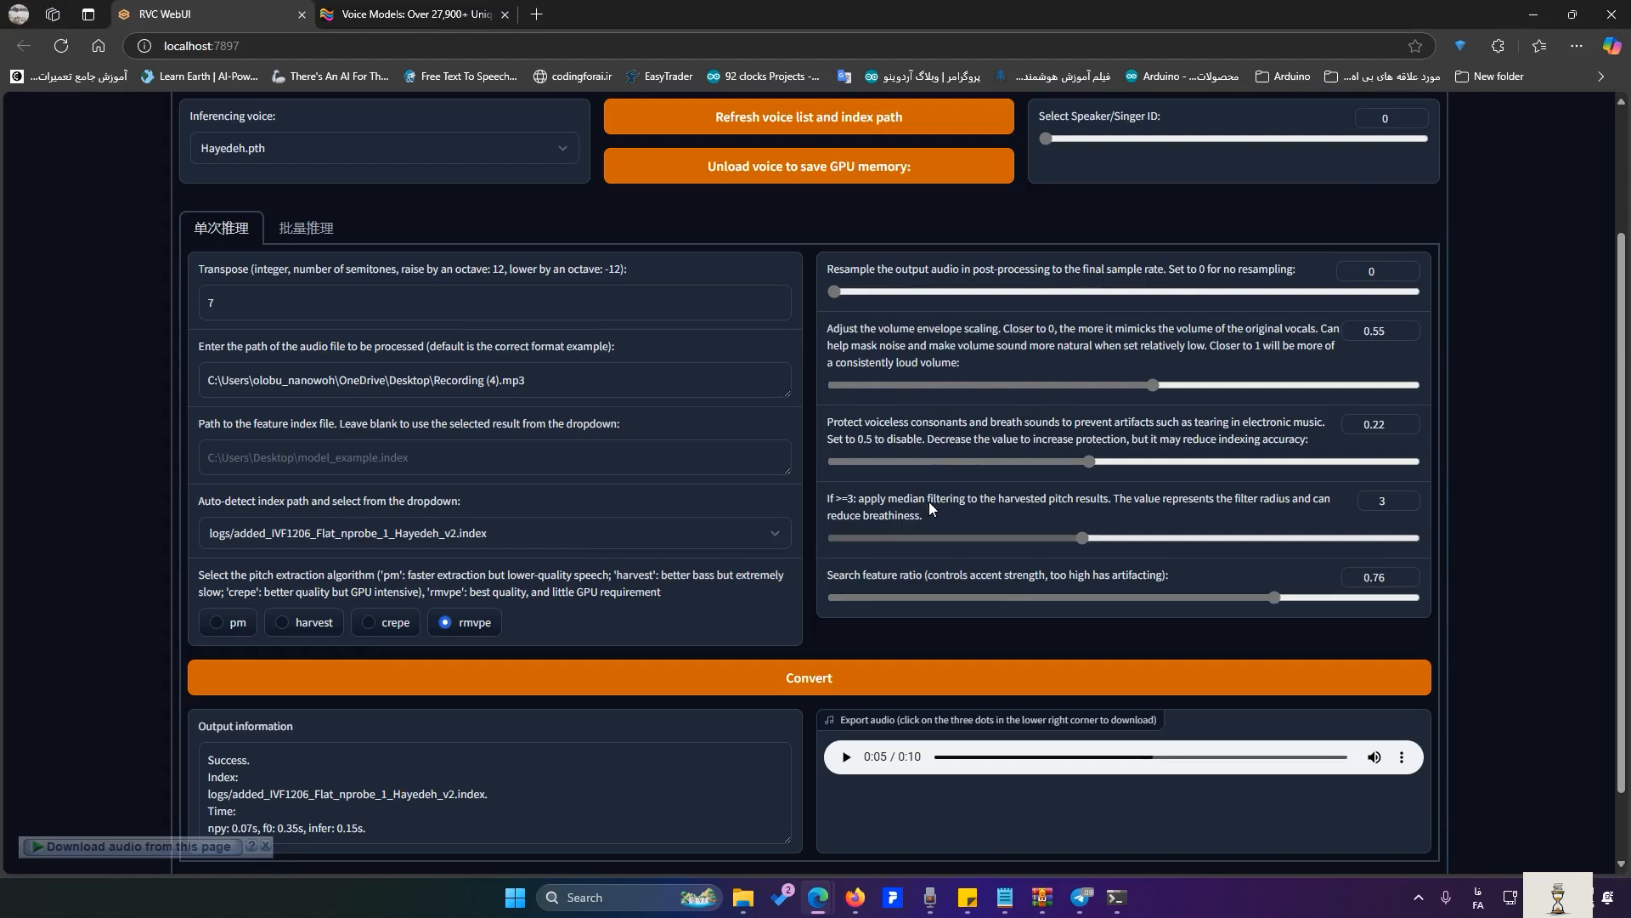